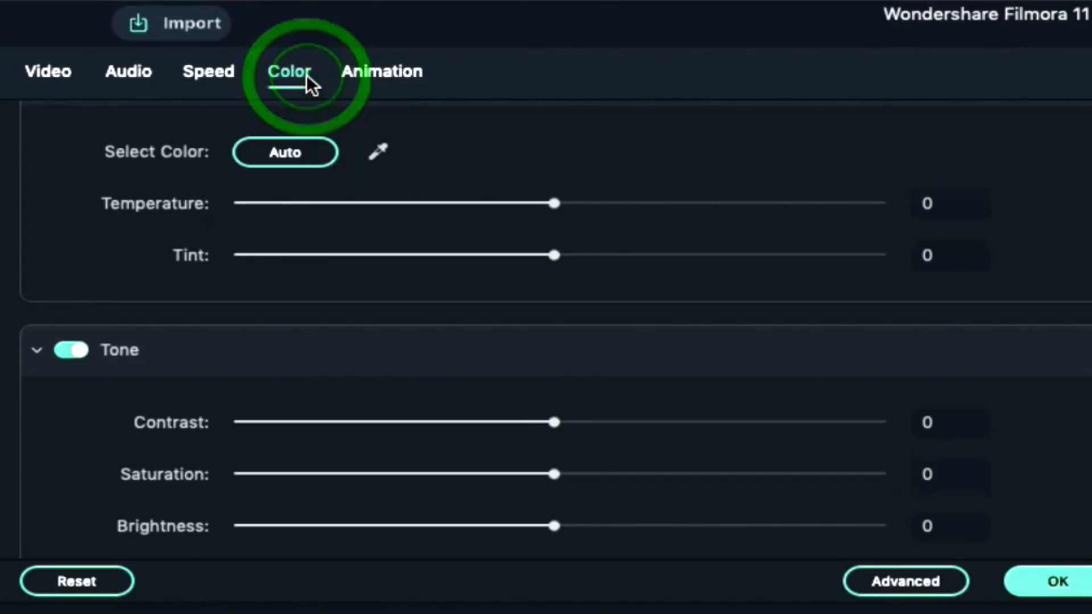
- Set the Particle Movement clip's contrast to 31 and brightness to 27, and apply the colour changes
click(935, 428)
key(BackSpace)
text(31)
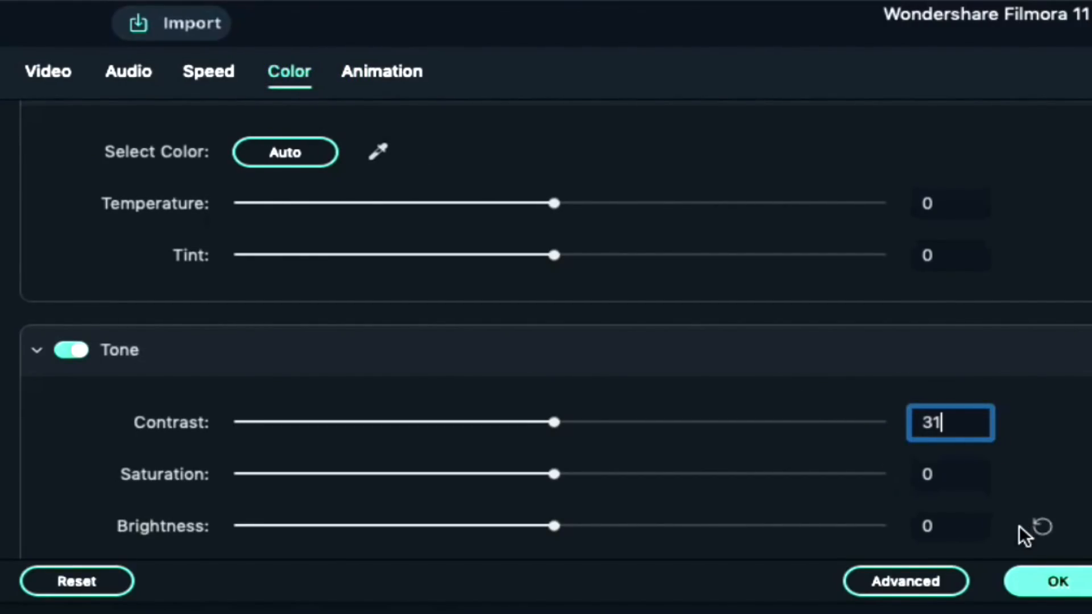
click(950, 529)
key(BackSpace)
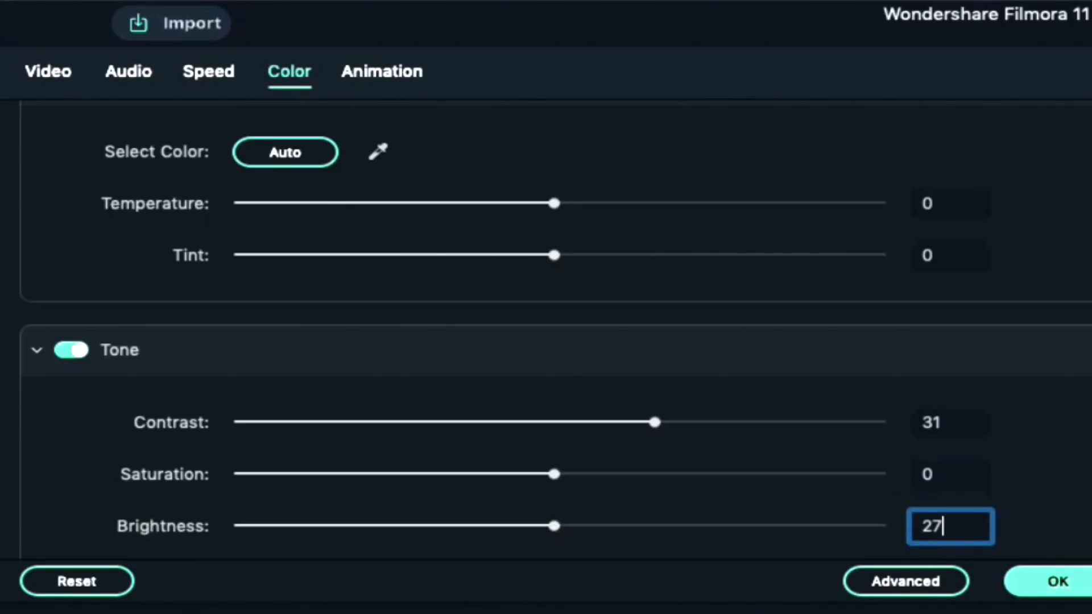
click(1074, 585)
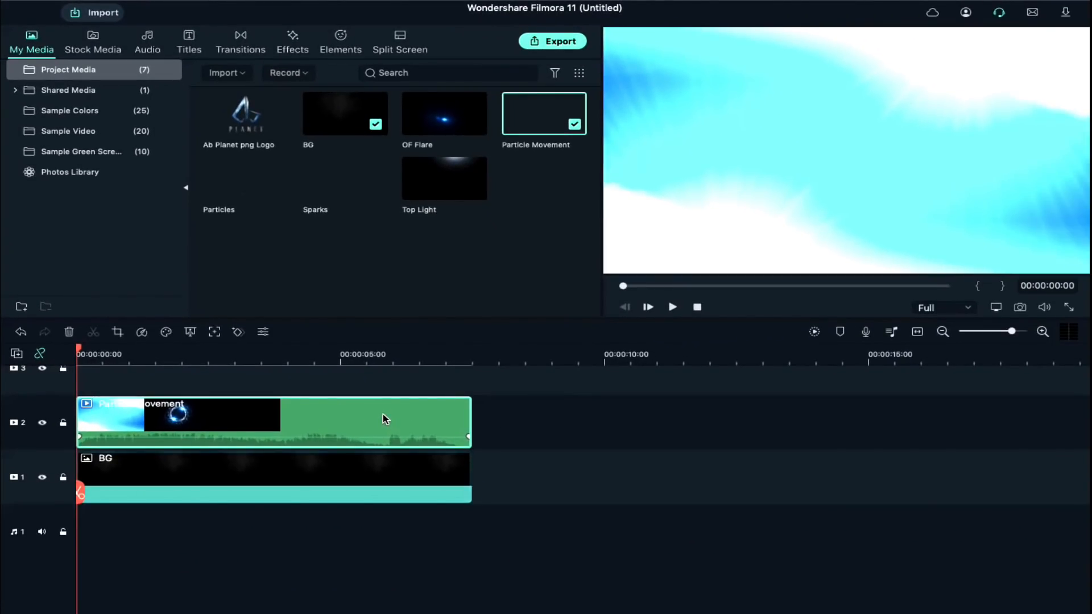
- Place the Ab Planet png Logo on track 3 from 00:00:01:06 and make it end together with the clips below
scroll(223, 407, up, 3)
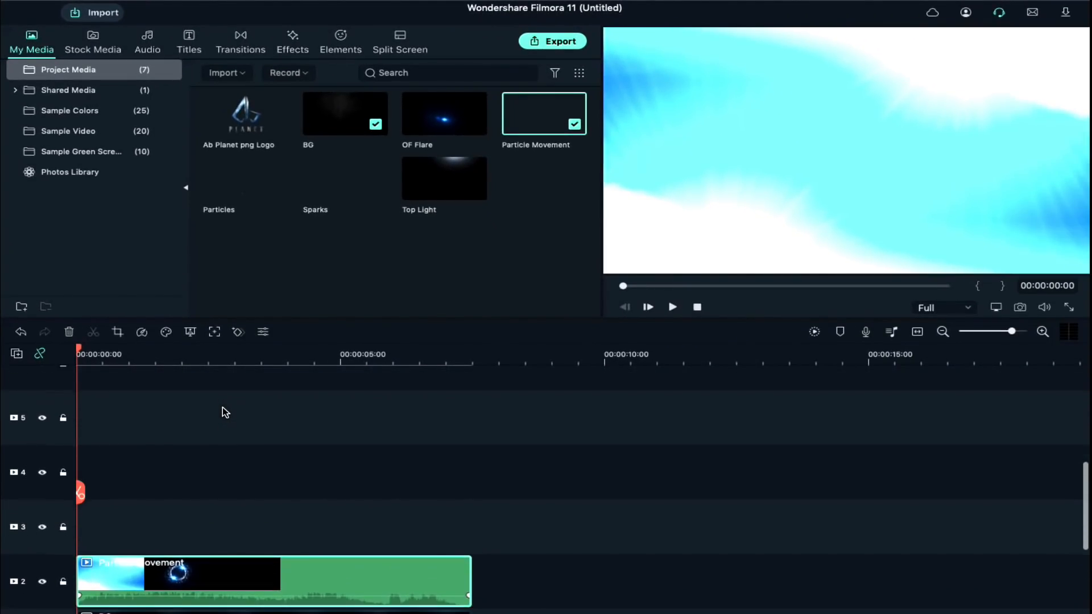
click(97, 354)
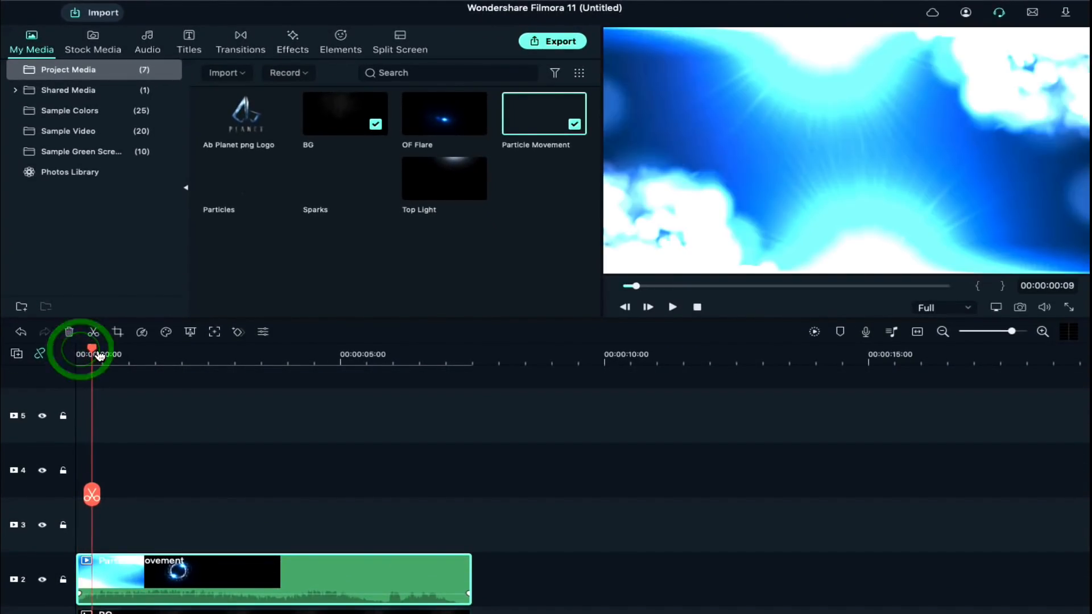
drag(103, 355, 144, 360)
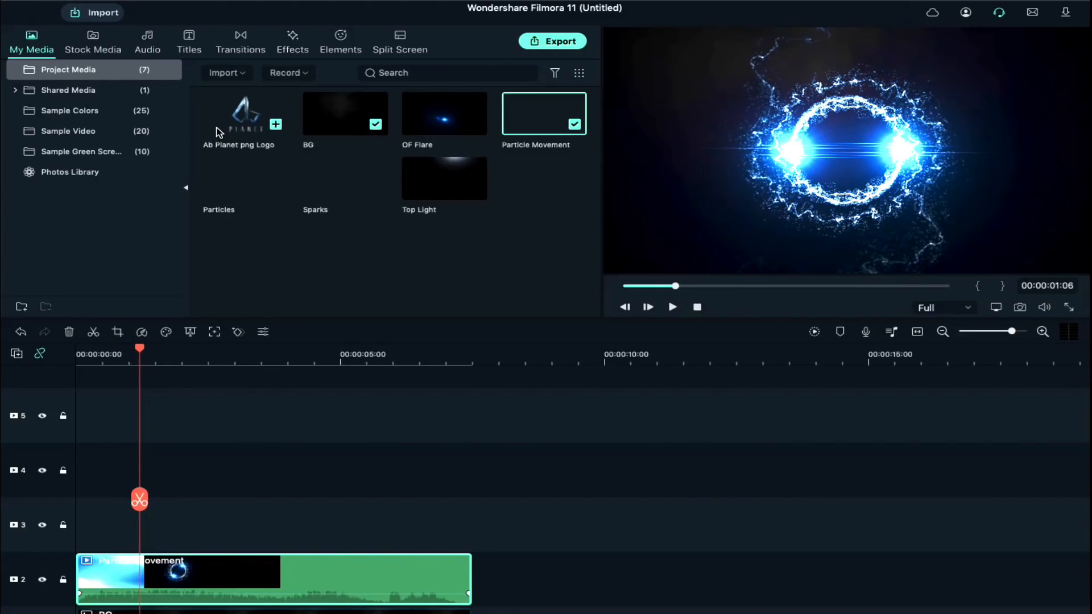
drag(237, 113, 148, 530)
drag(404, 521, 467, 527)
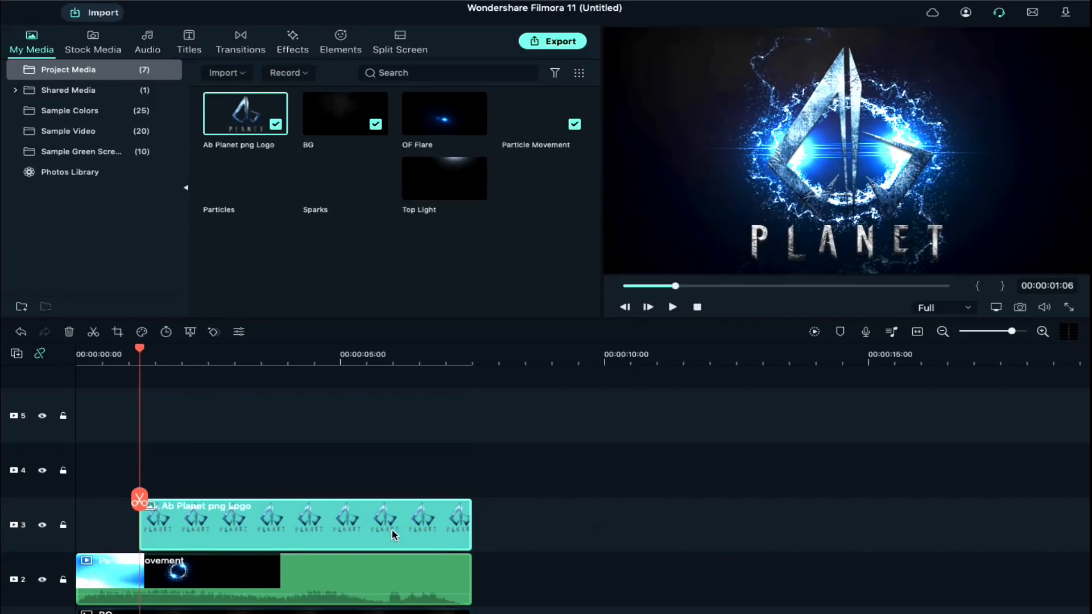
- Set the logo clip's contrast to 36 and brightness to 33
double_click(352, 527)
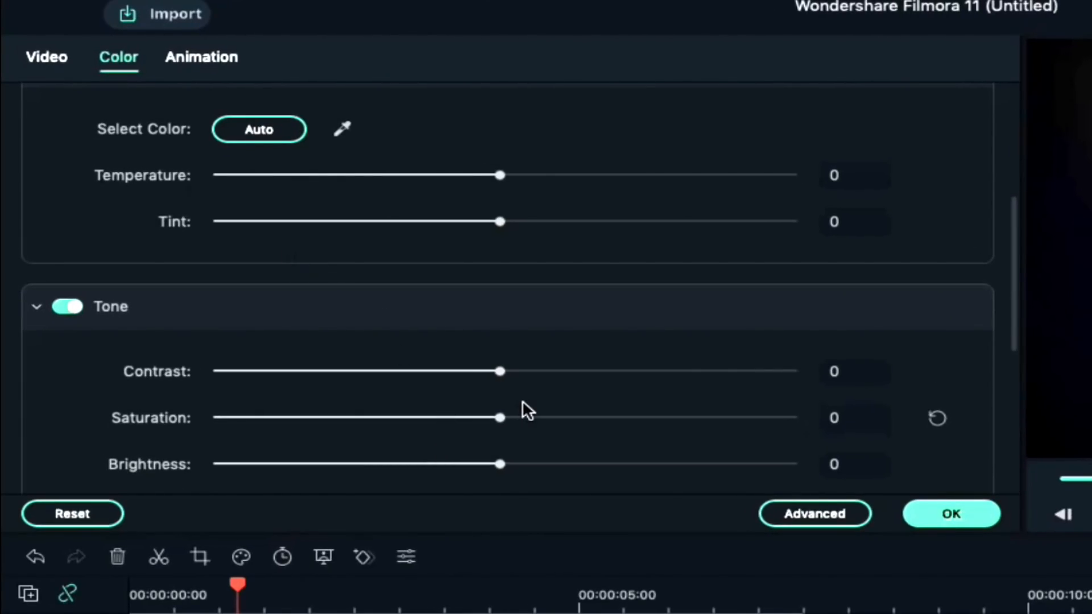
click(501, 370)
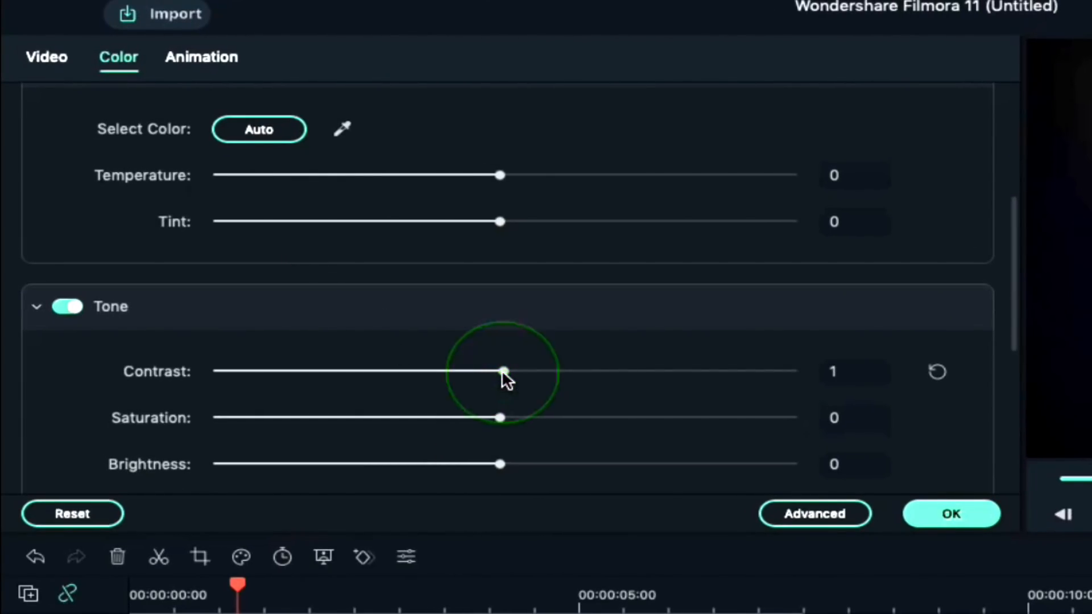
drag(502, 370, 543, 370)
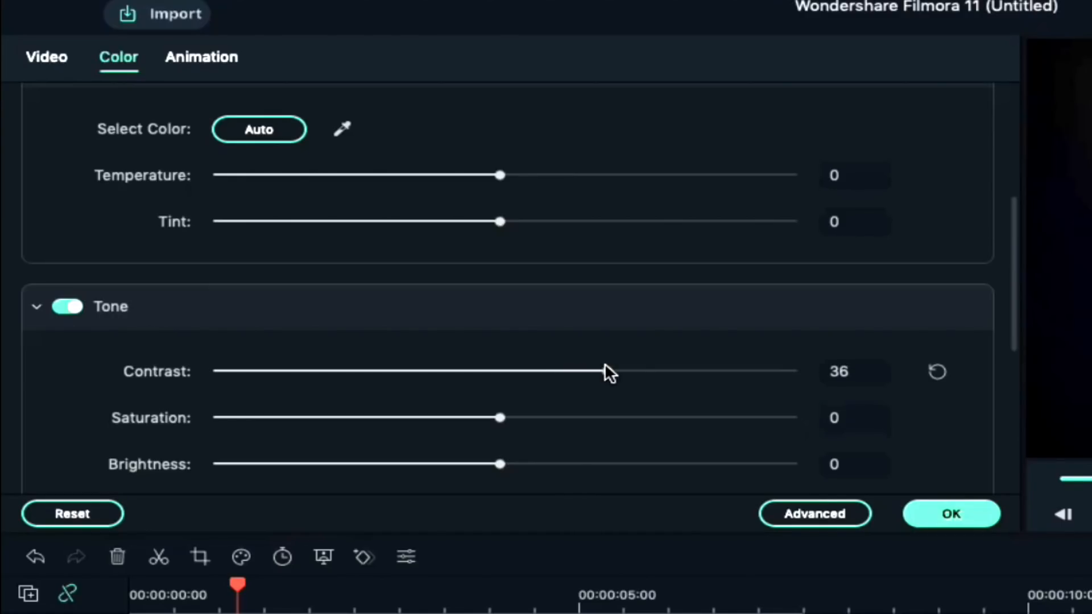
drag(499, 464, 587, 463)
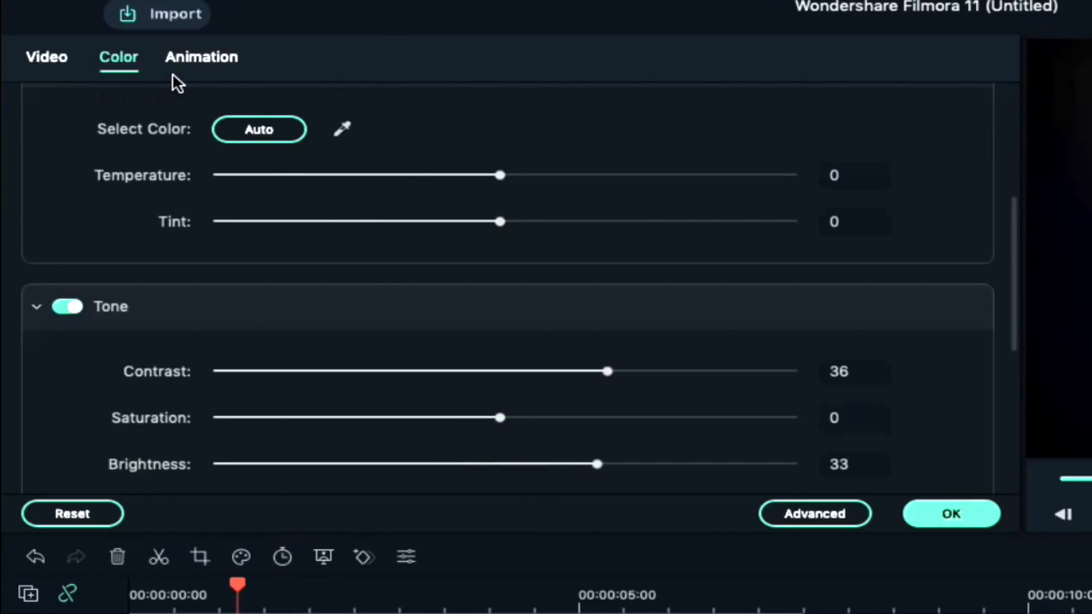
- Scale the logo to 38% and keyframe its opacity from 0% at 00:00:01:06 to 100% at 00:00:01:20
click(195, 50)
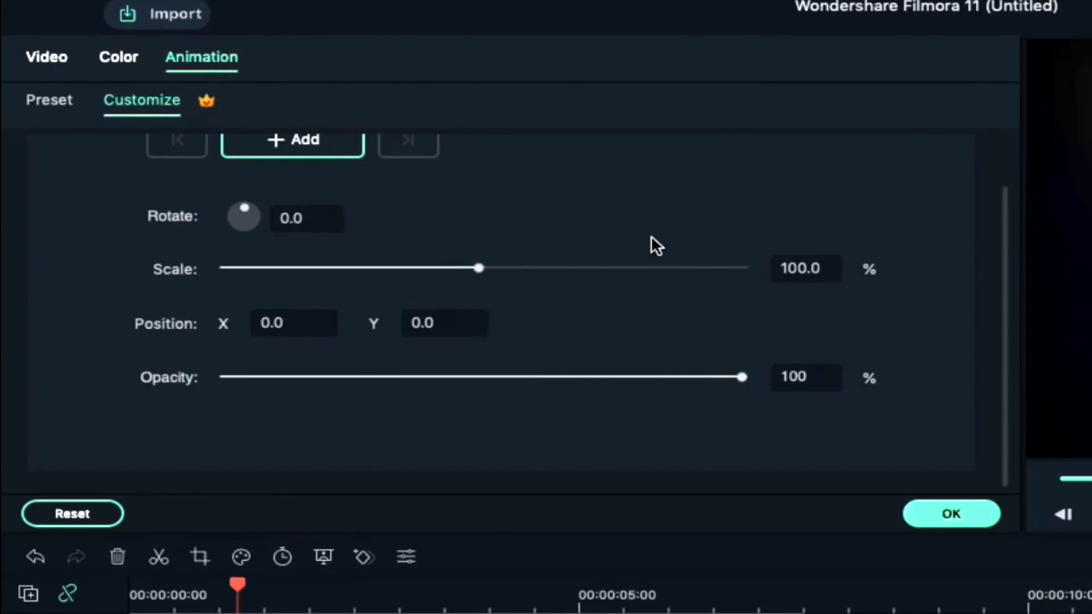
click(804, 266)
key(BackSpace)
key(BackSpace)
key(BackSpace)
key(BackSpace)
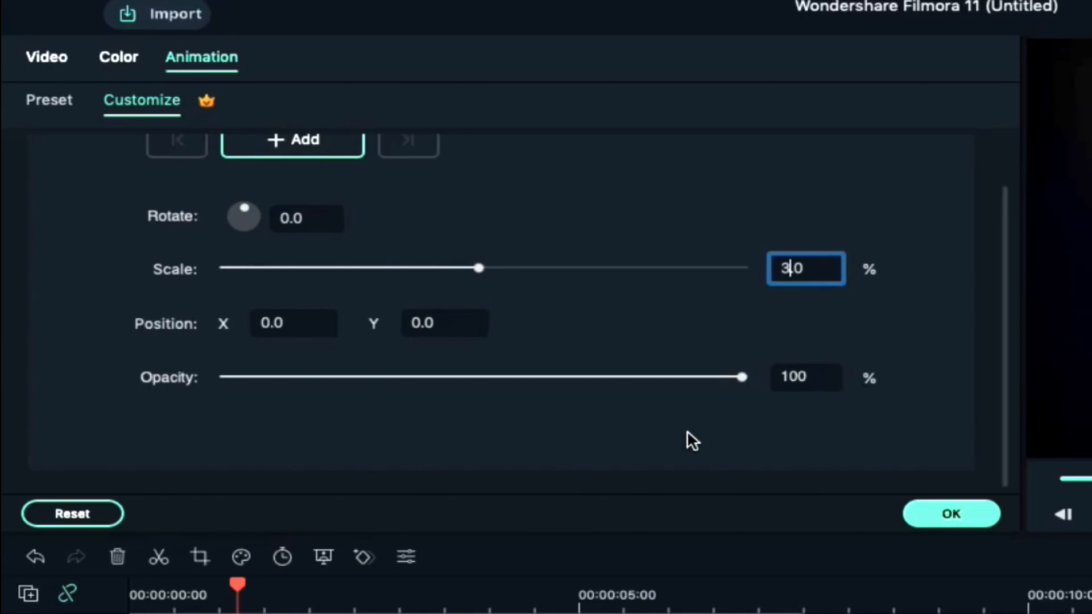
key(Return)
drag(742, 376, 180, 349)
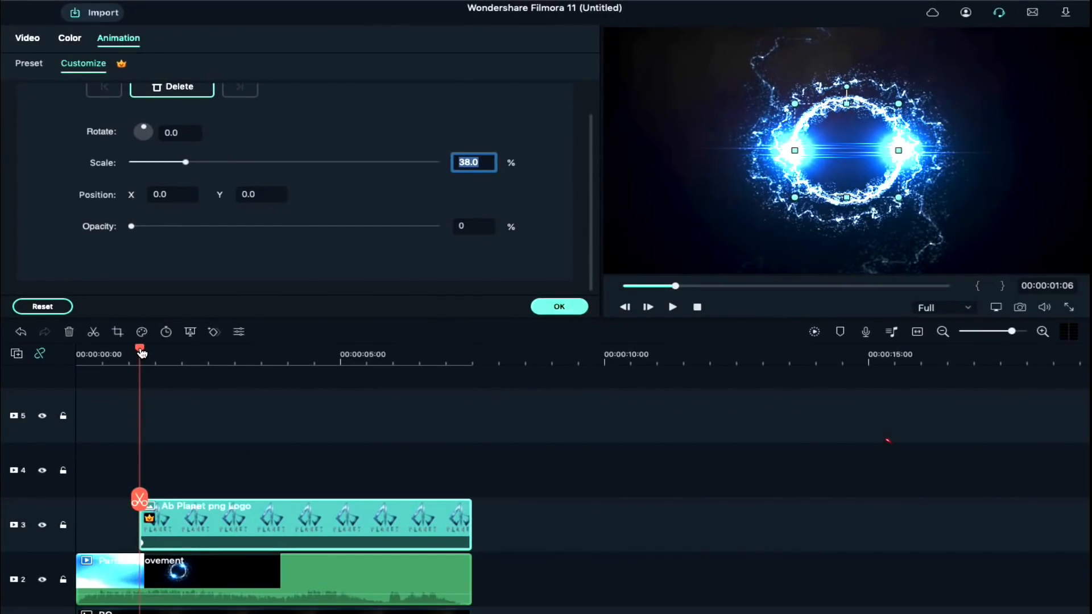
drag(142, 353, 168, 356)
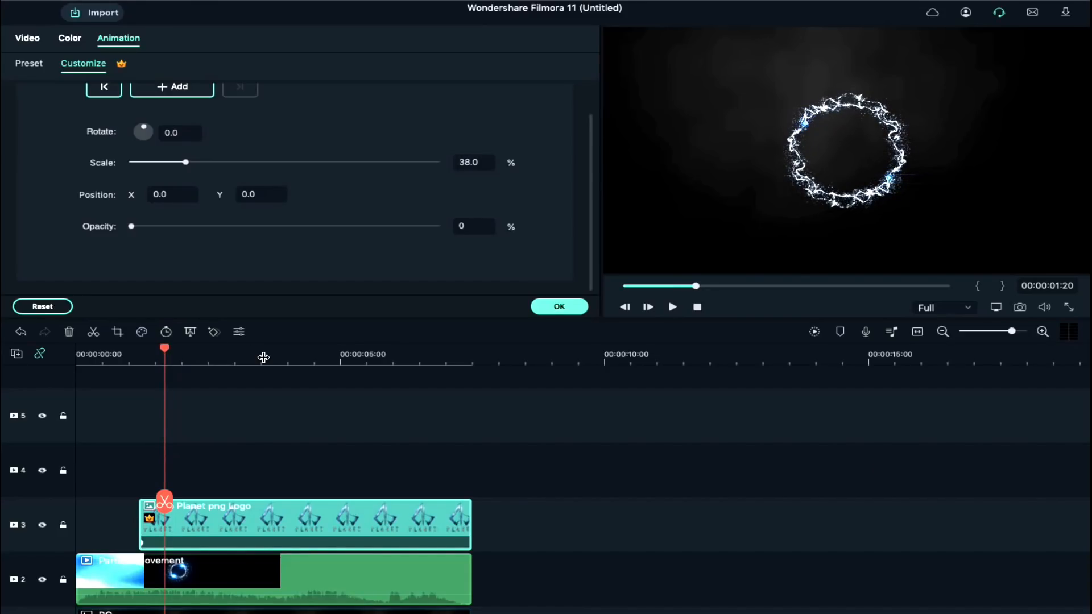
drag(132, 227, 419, 268)
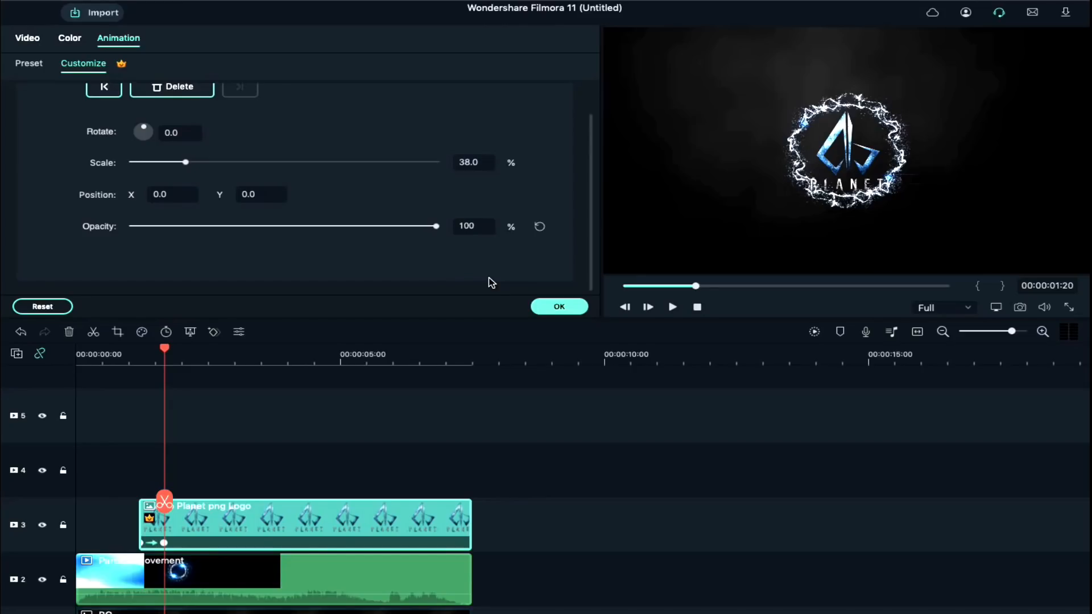
- Keyframe the logo's fade-out from 100% opacity at 00:00:06:15 to 0% at the clip's end, 00:00:07:14
click(419, 360)
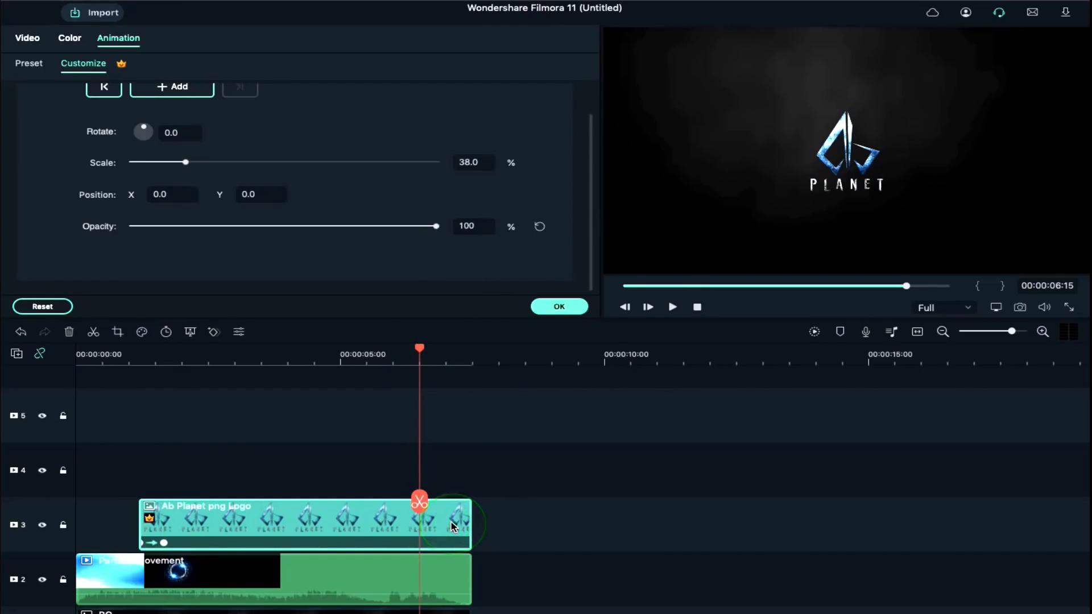
click(182, 91)
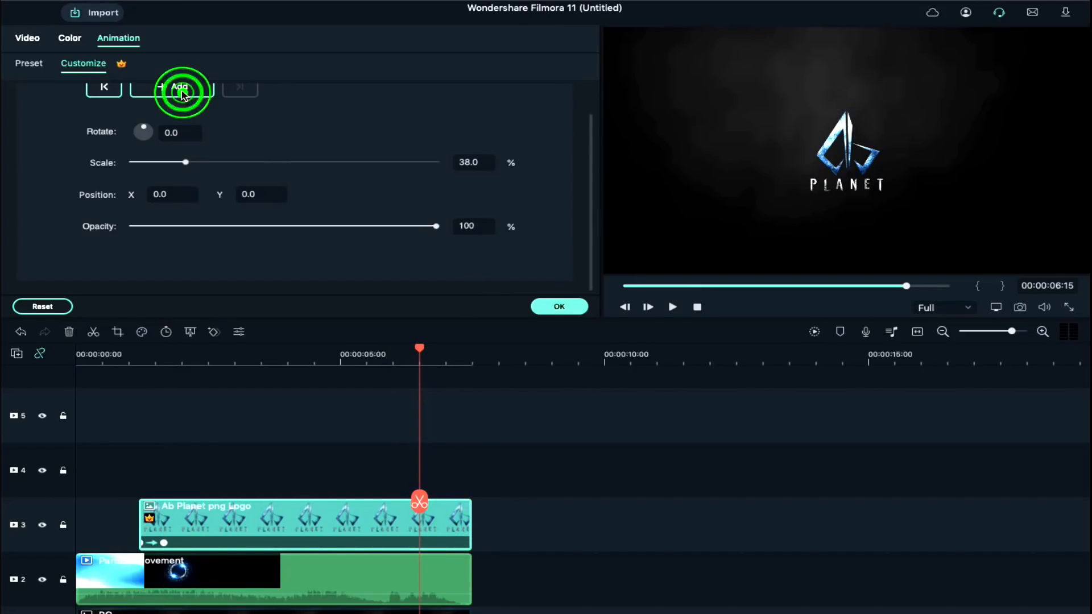
click(469, 360)
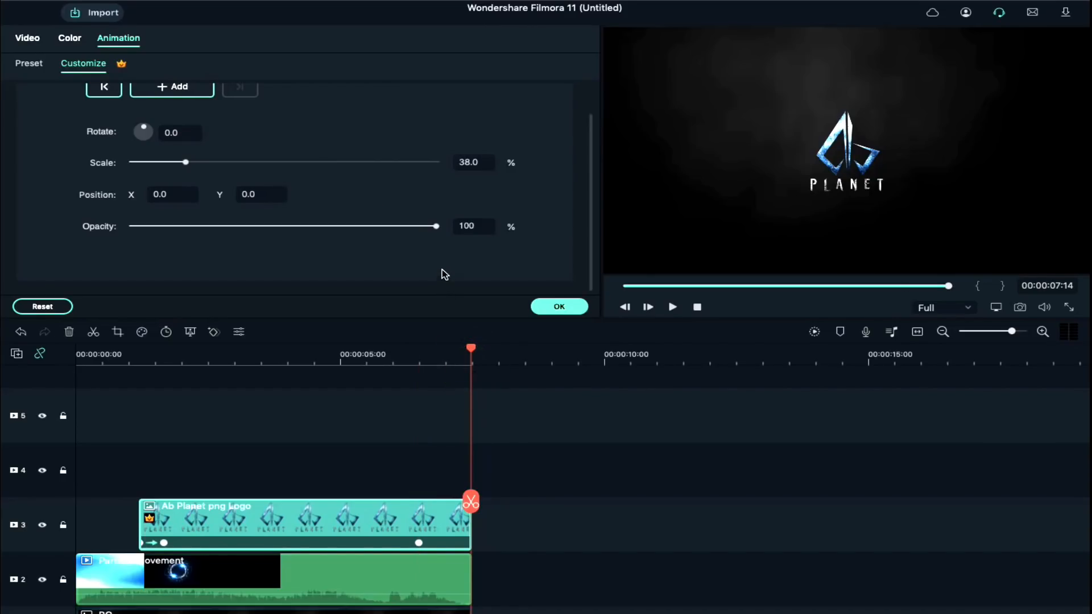
drag(436, 226, 92, 229)
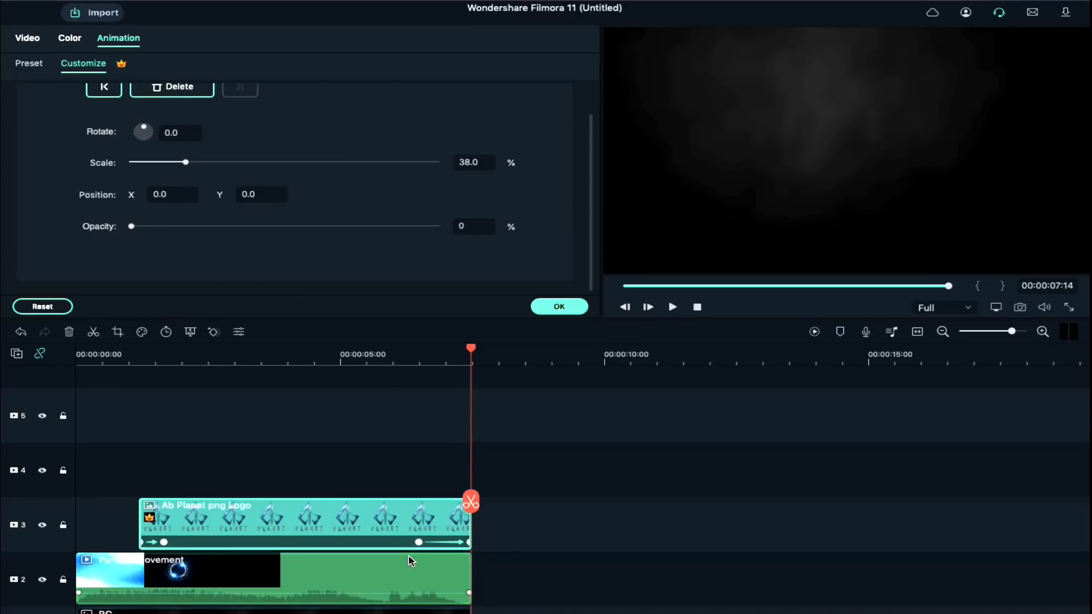
- Fade out the BG clip with keyframes from 100% opacity at 00:00:06:15 to 0% at 00:00:07:14, and apply the animation
scroll(411, 561, down, 3)
click(414, 433)
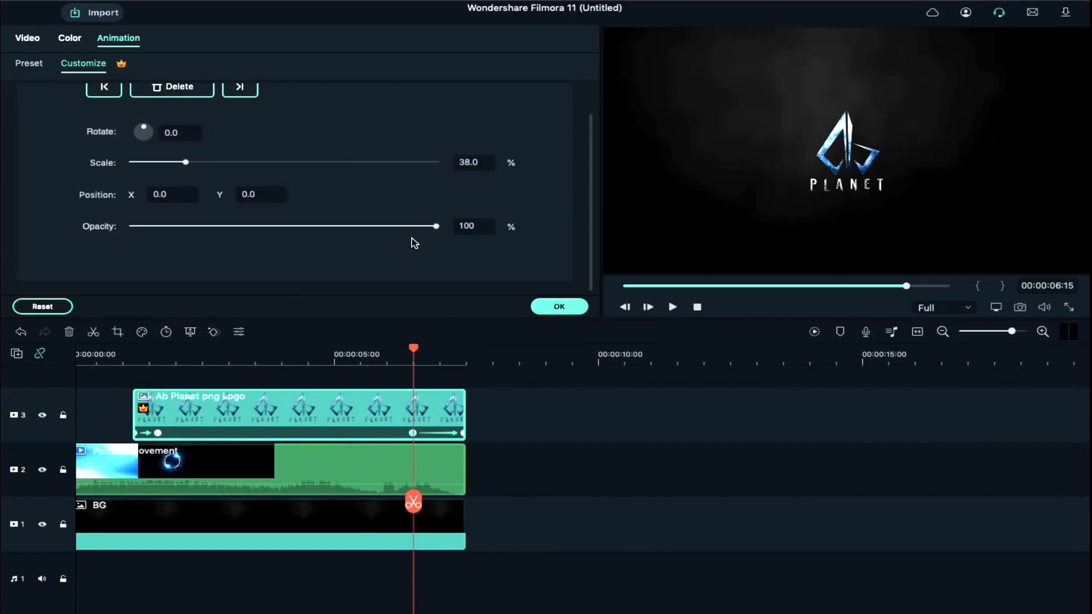
click(272, 545)
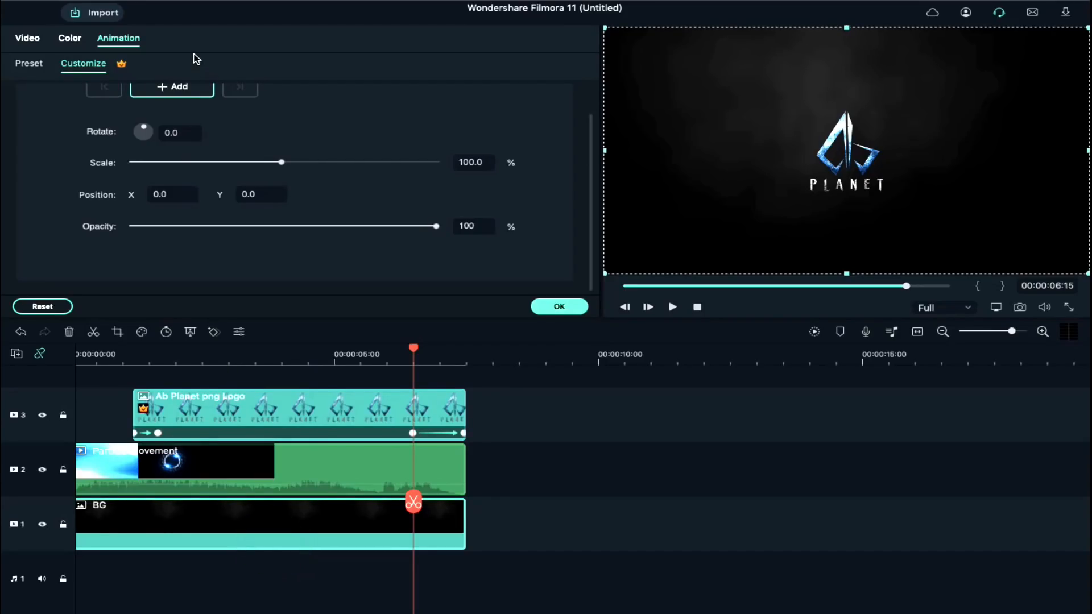
click(189, 87)
click(463, 433)
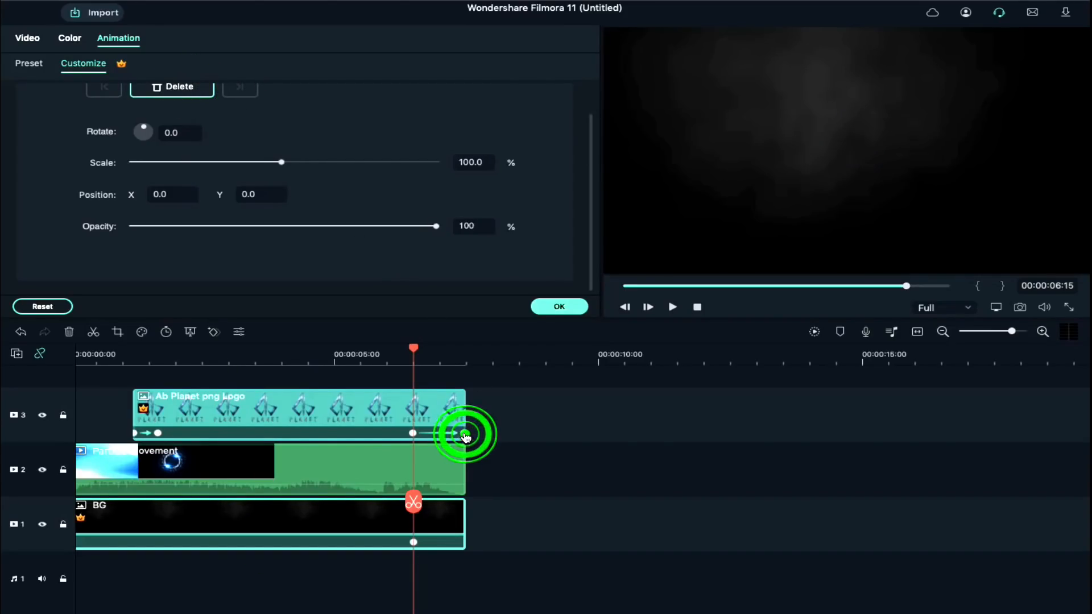
click(372, 520)
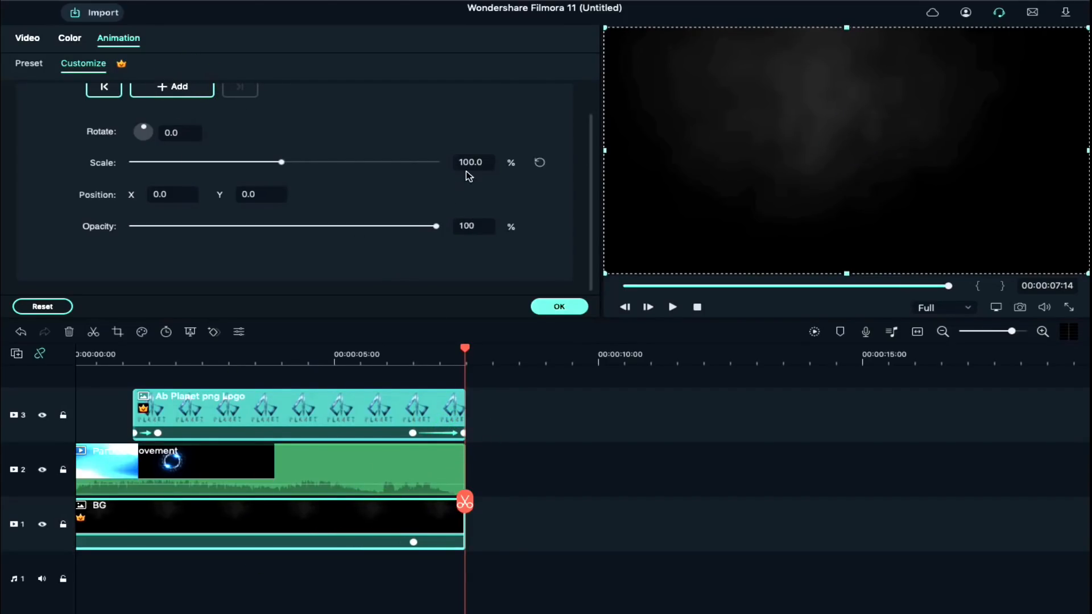
drag(436, 227, 106, 222)
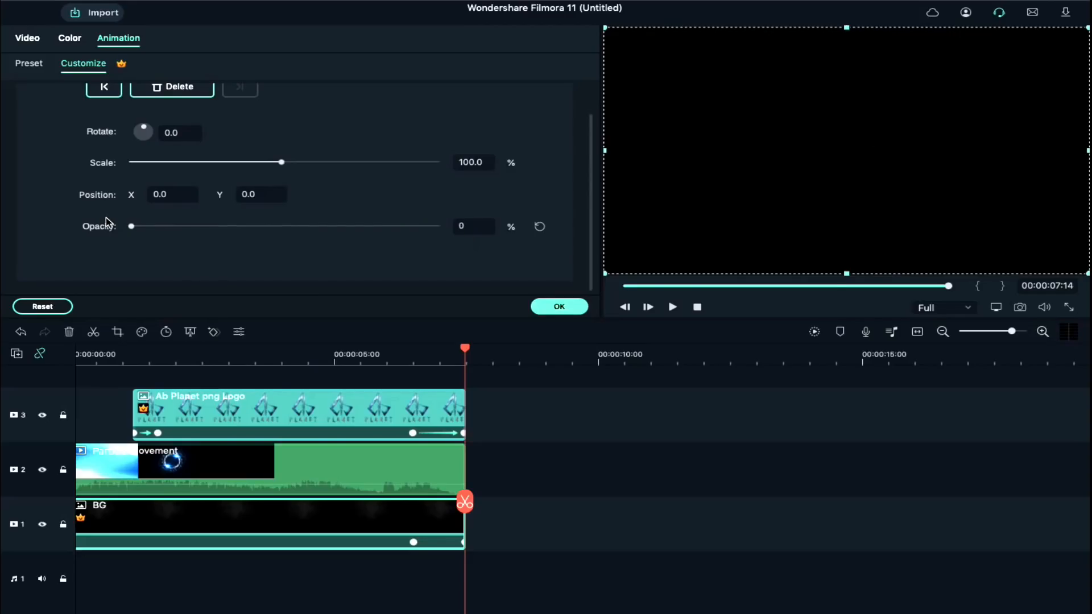
scroll(204, 483, up, 3)
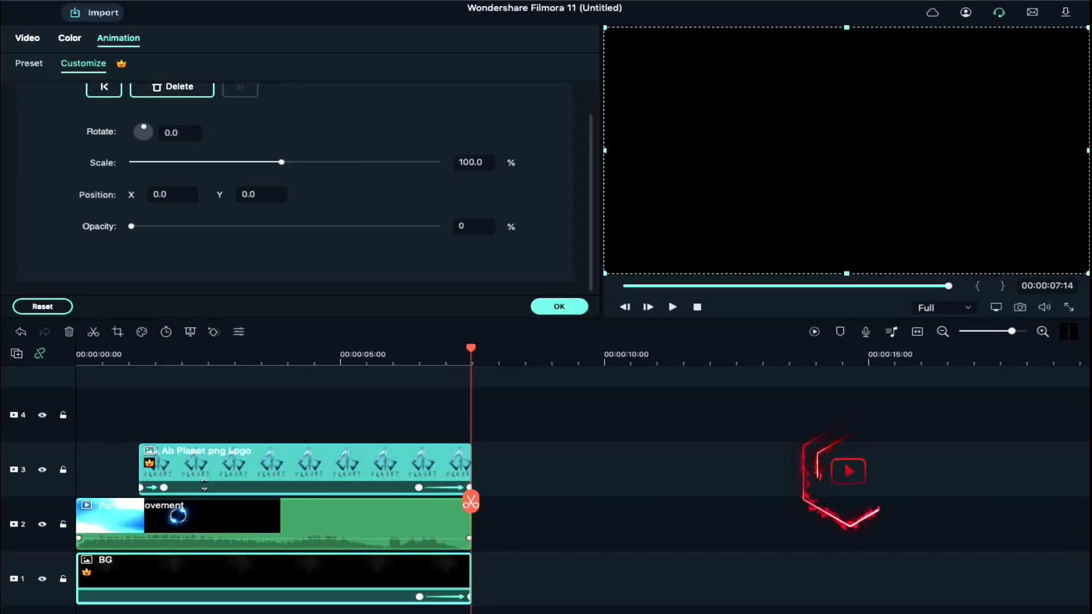
click(542, 314)
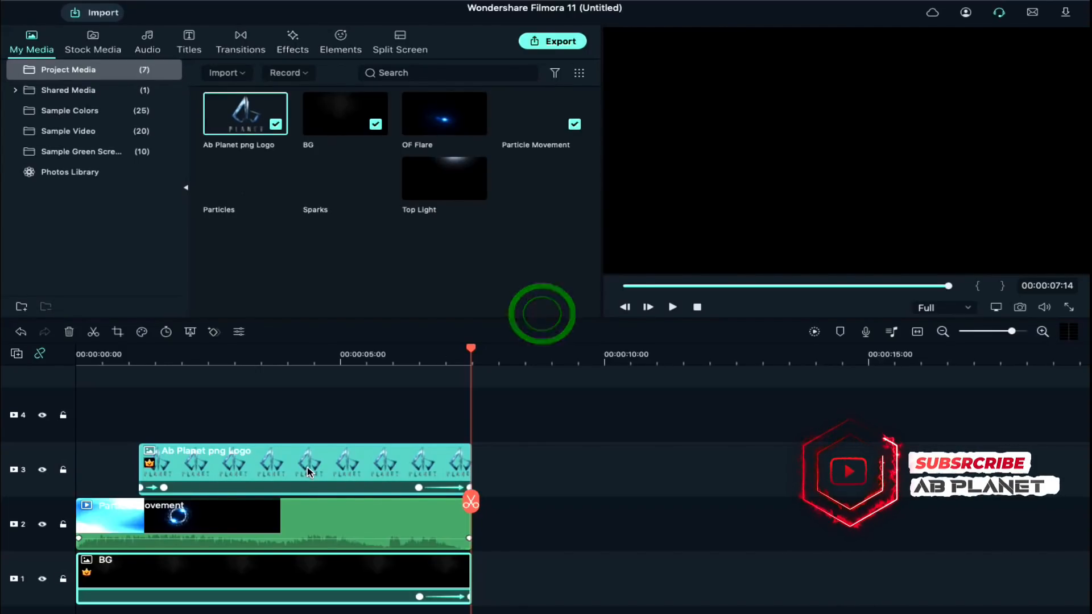
- Place the OF Flare clip at the start of track 4 and set its blending mode to Screen
drag(431, 125, 82, 424)
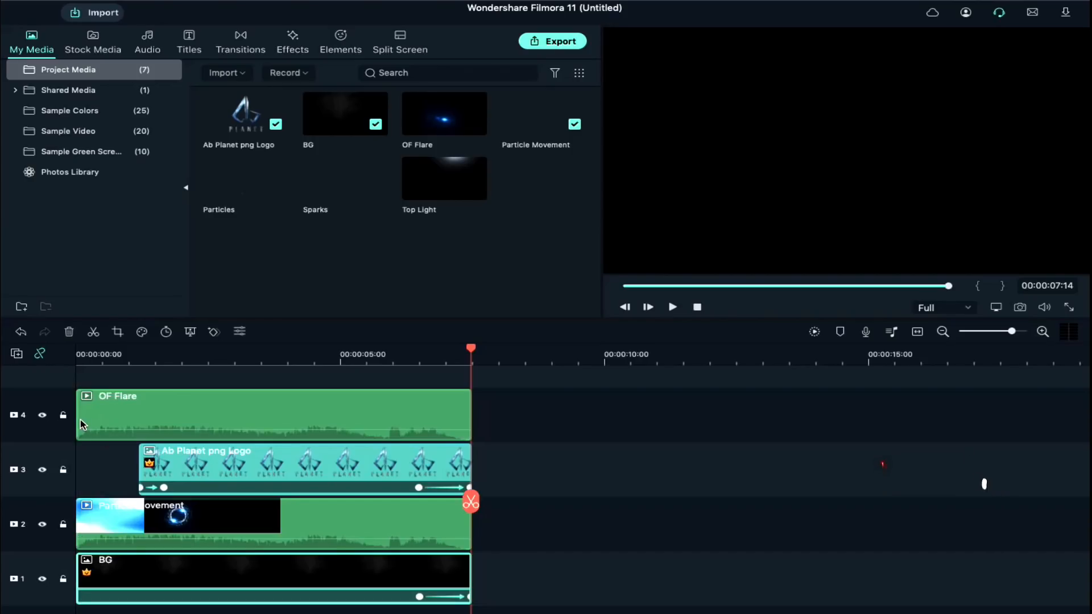
click(220, 361)
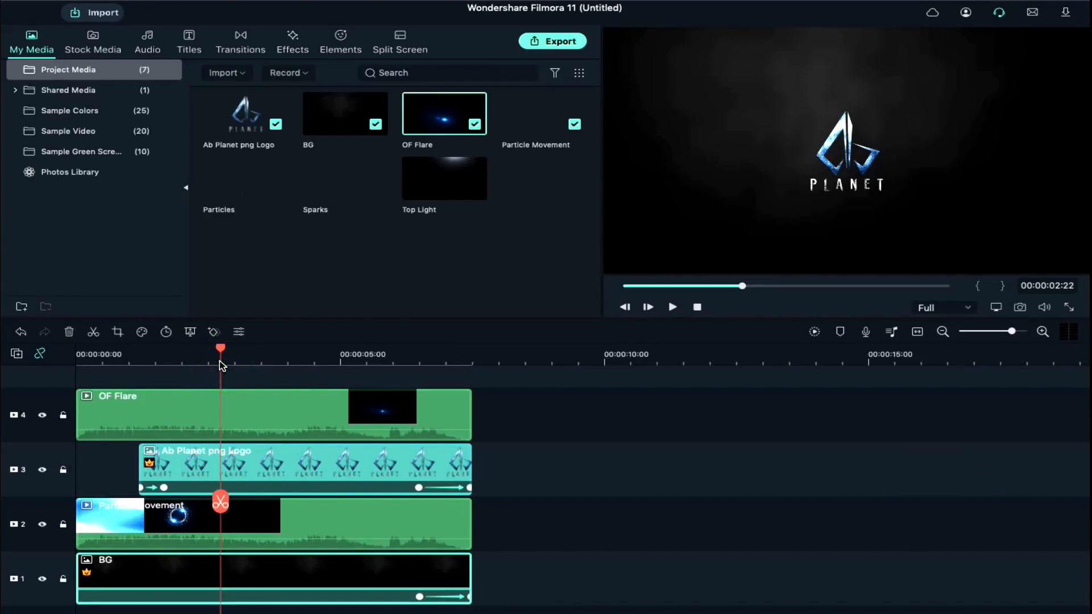
double_click(291, 397)
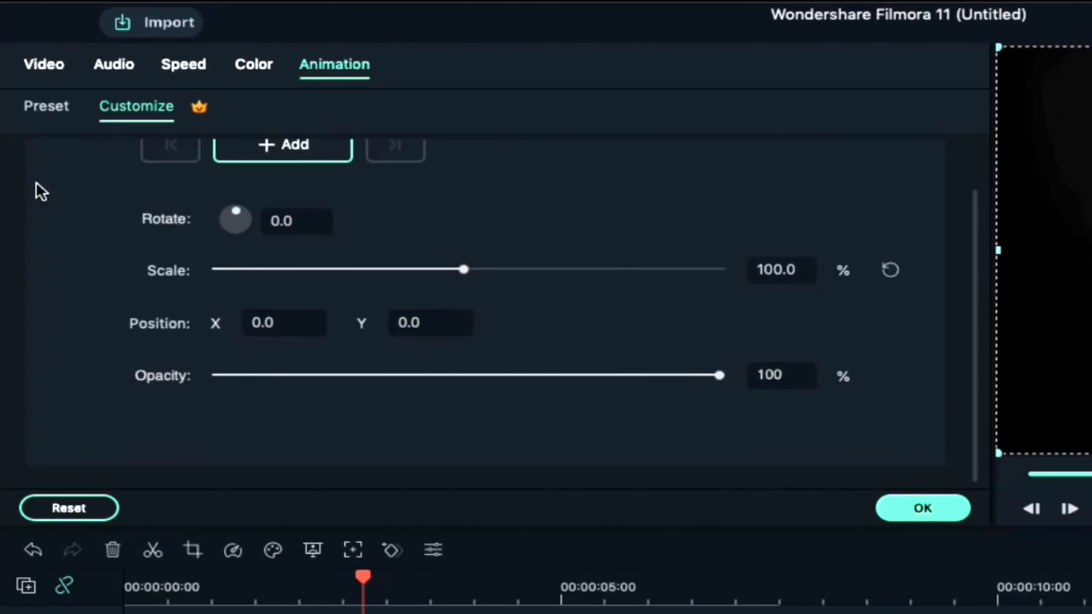
click(40, 66)
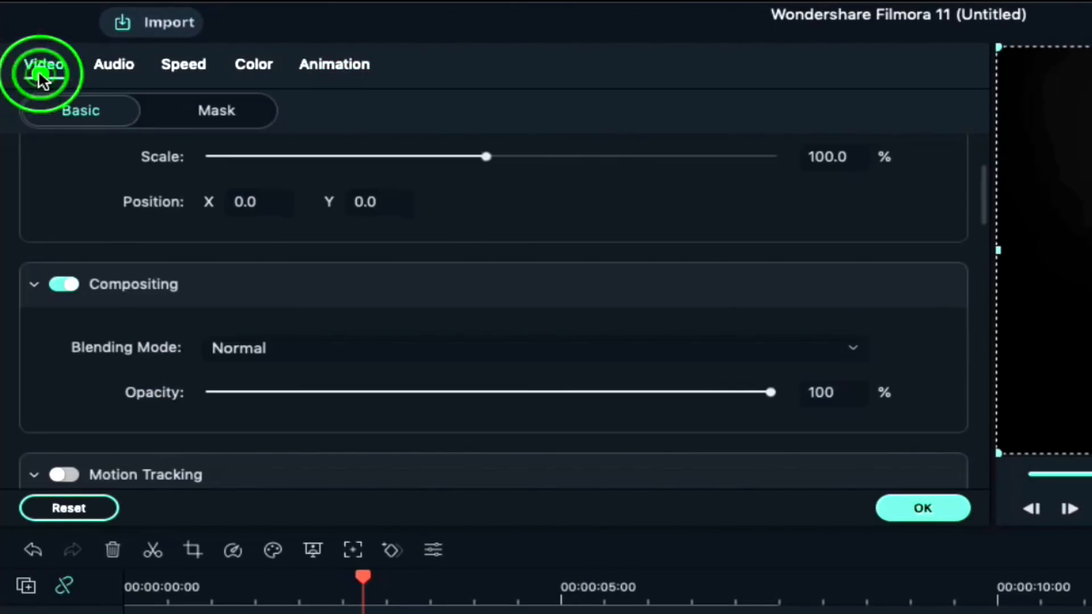
click(286, 345)
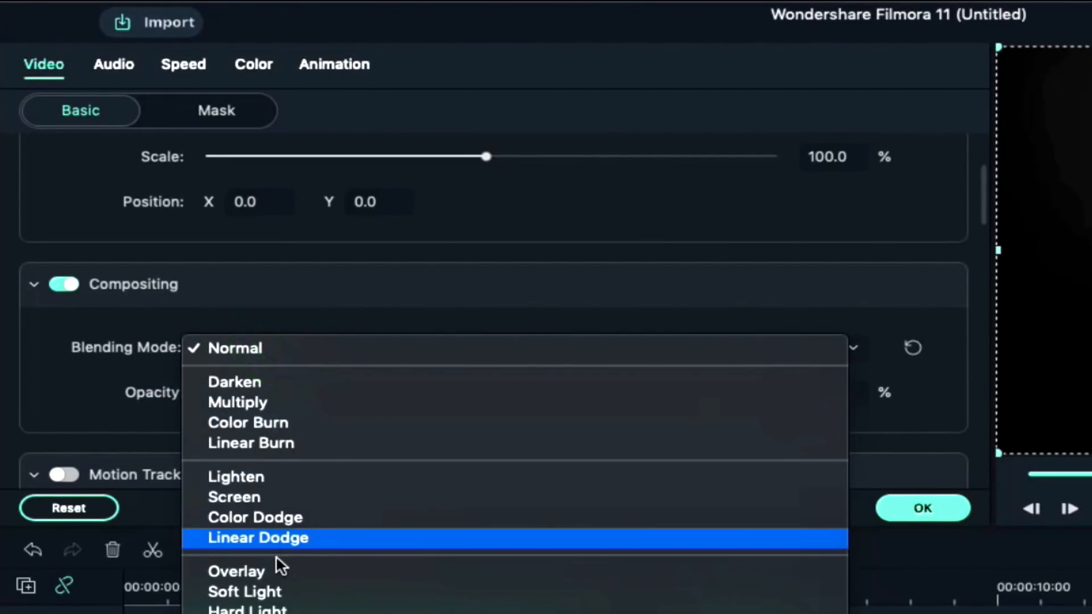
click(260, 506)
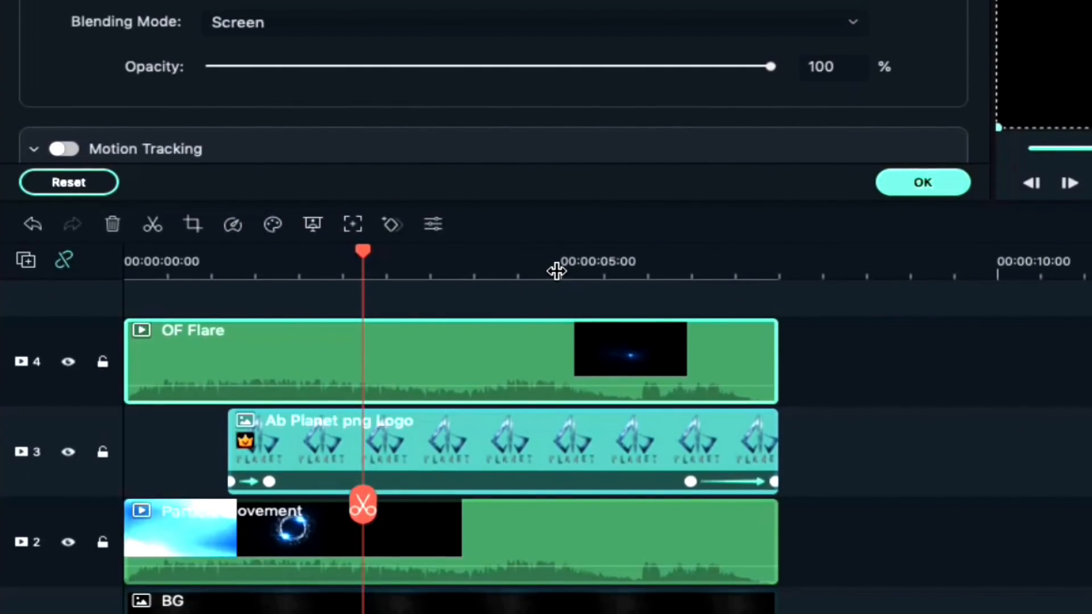
- Lower the OF Flare beneath the logo text at about 00:00:05:00 by setting its Y position to -33
click(555, 380)
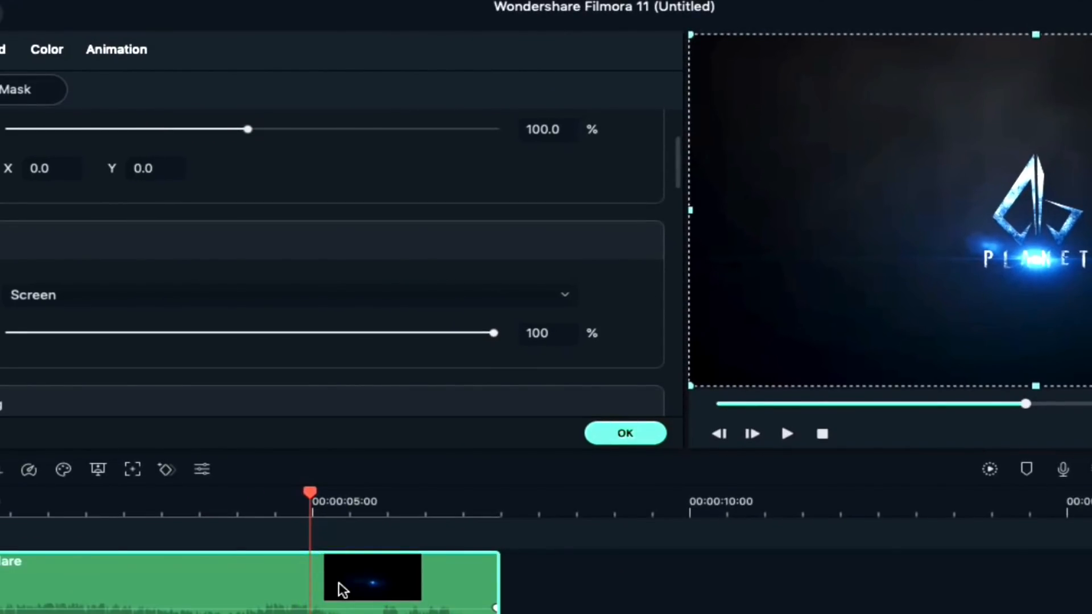
drag(128, 168, 82, 164)
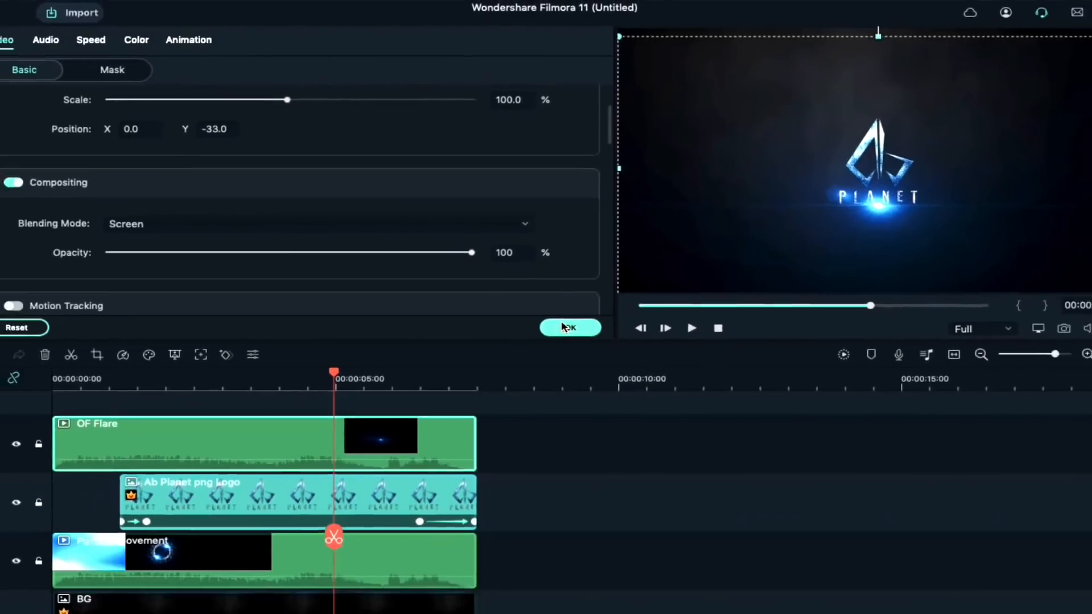
- Place the Sparks clip at the start of track 5 and set its blending mode to Screen
click(615, 427)
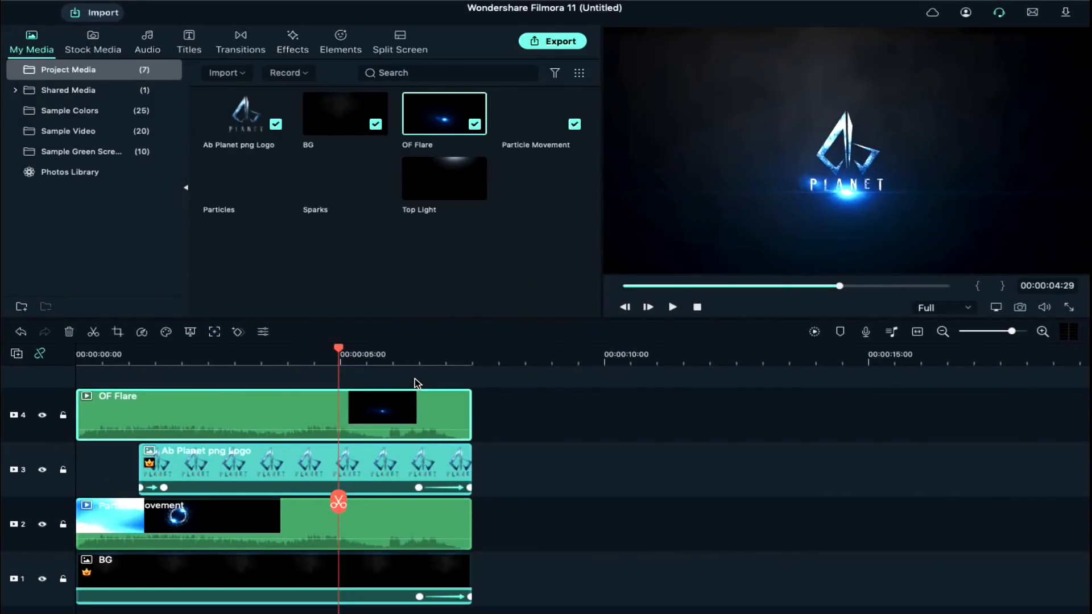
scroll(411, 417, up, 3)
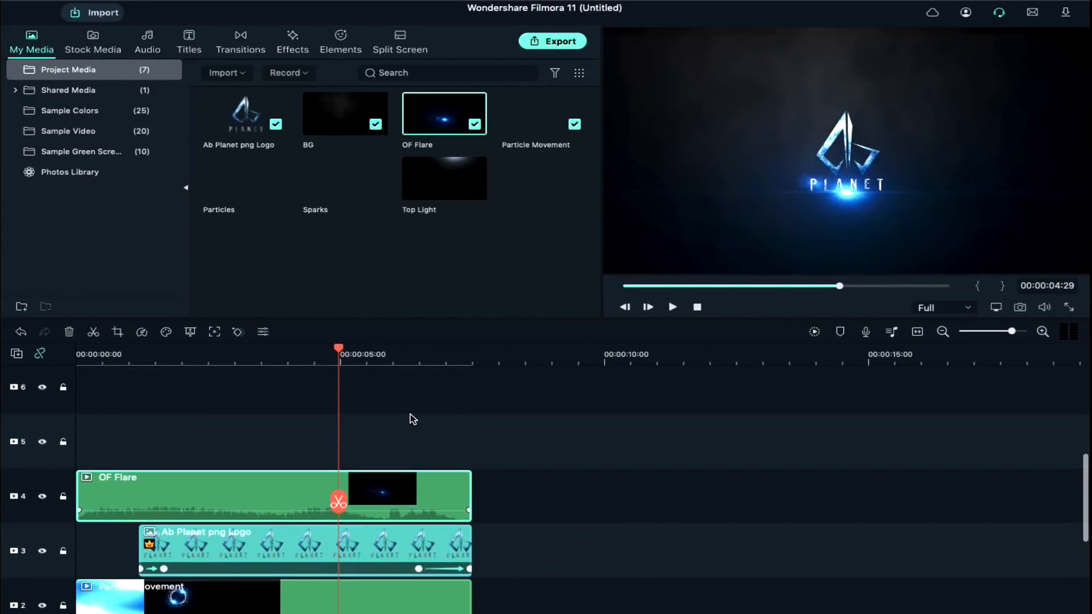
drag(332, 183, 79, 431)
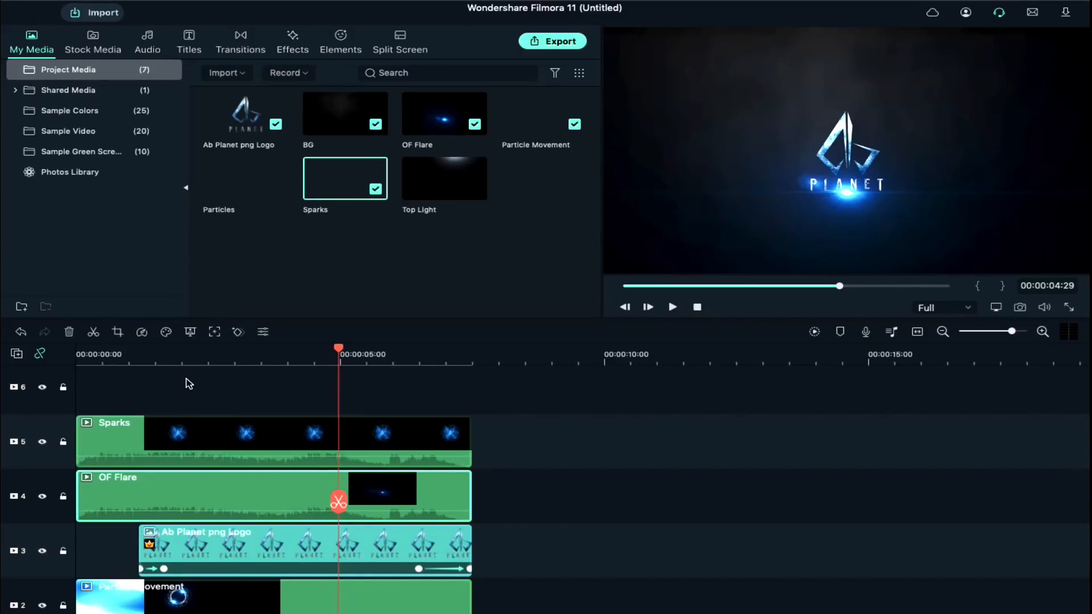
click(180, 362)
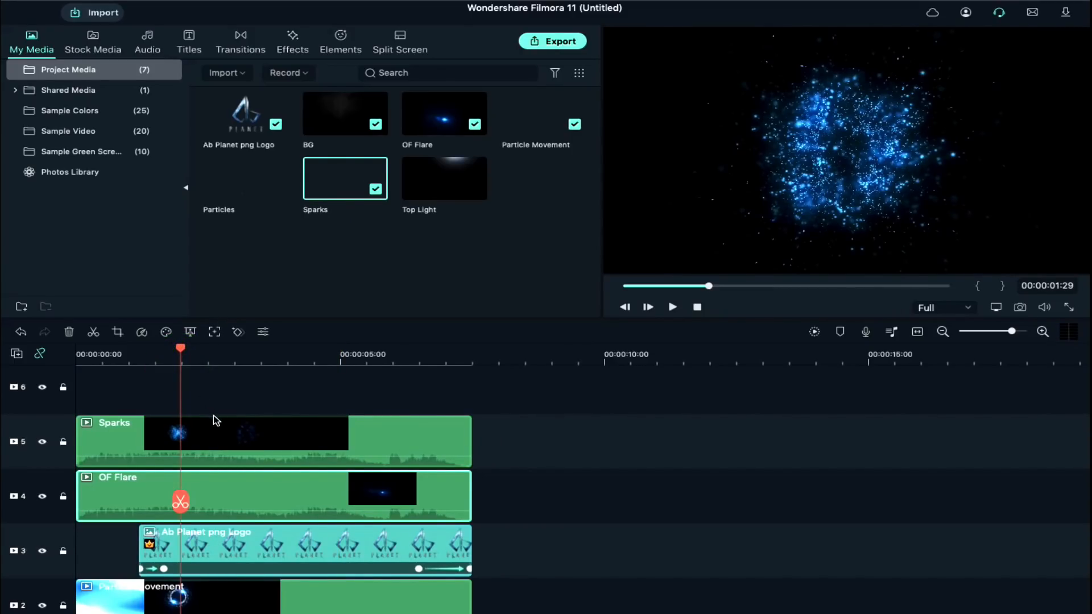
double_click(222, 434)
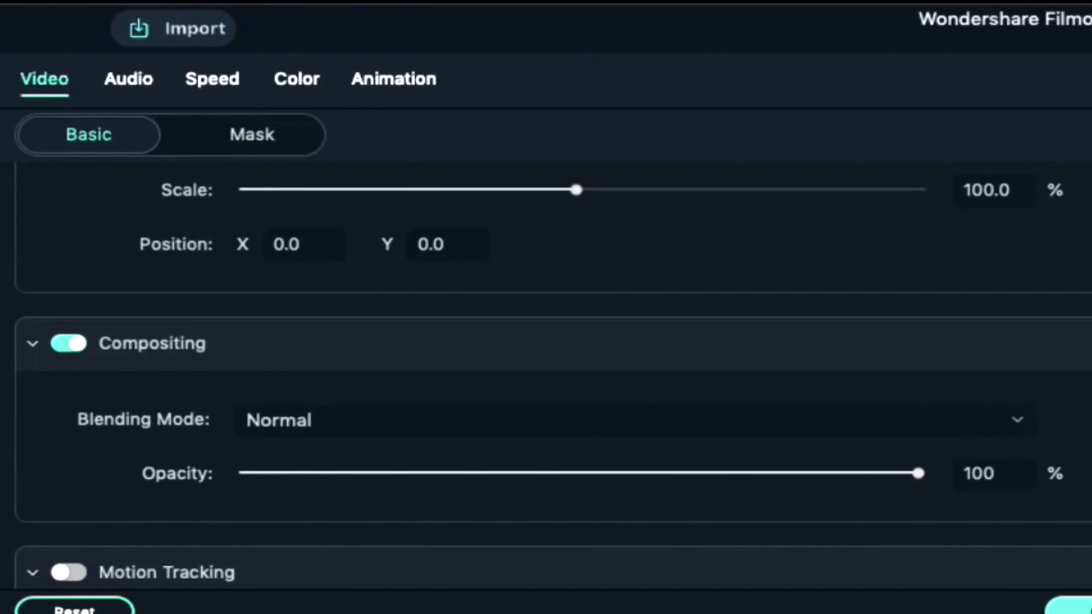
click(345, 419)
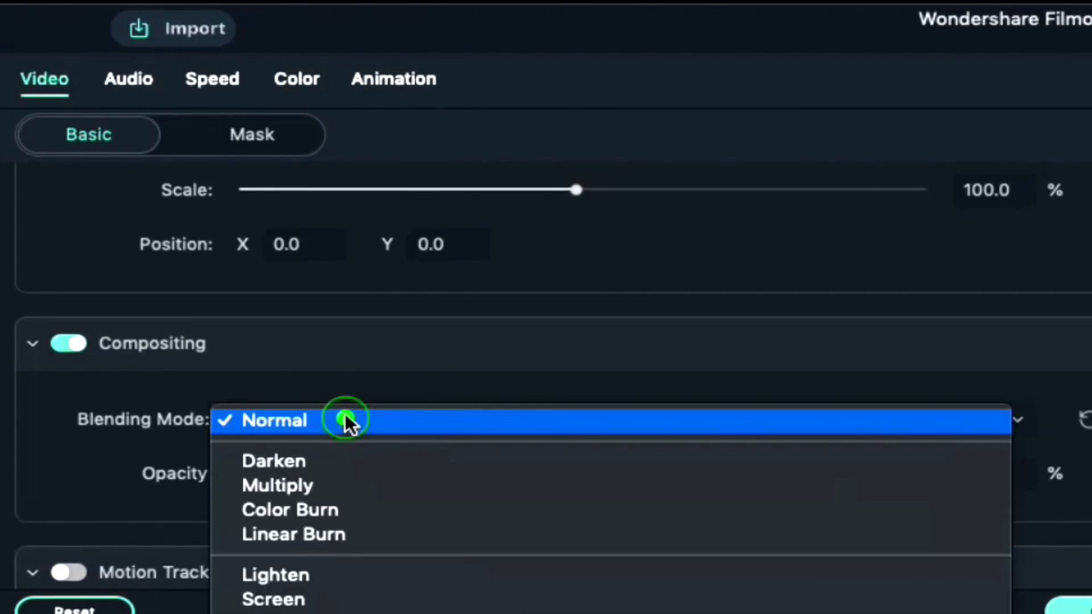
click(323, 600)
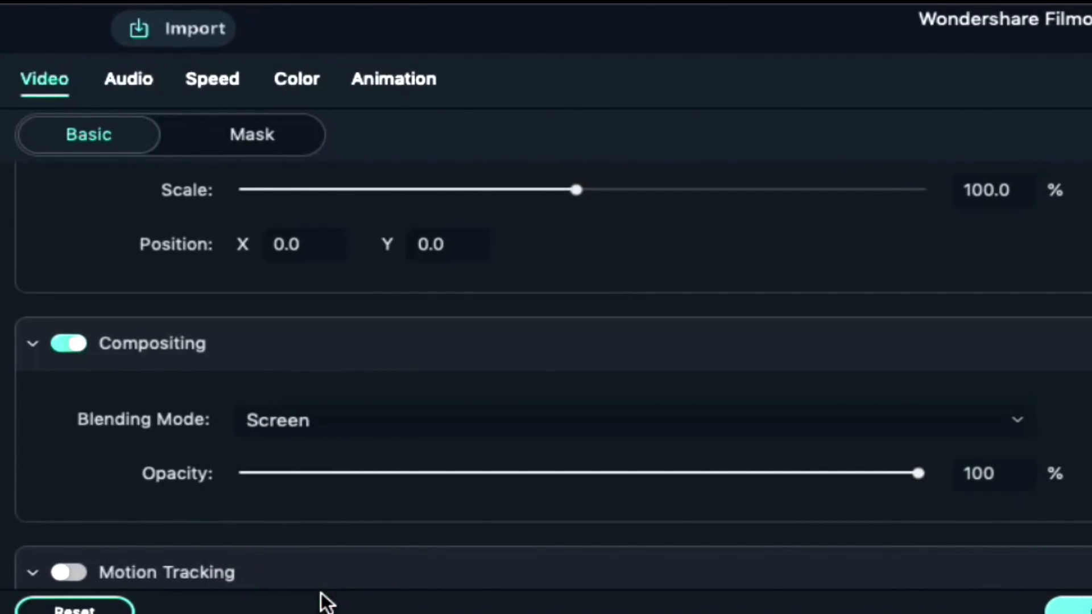
- Set the track 5 Sparks clip's contrast to 38 and brightness to 36, and apply the colour changes
click(293, 82)
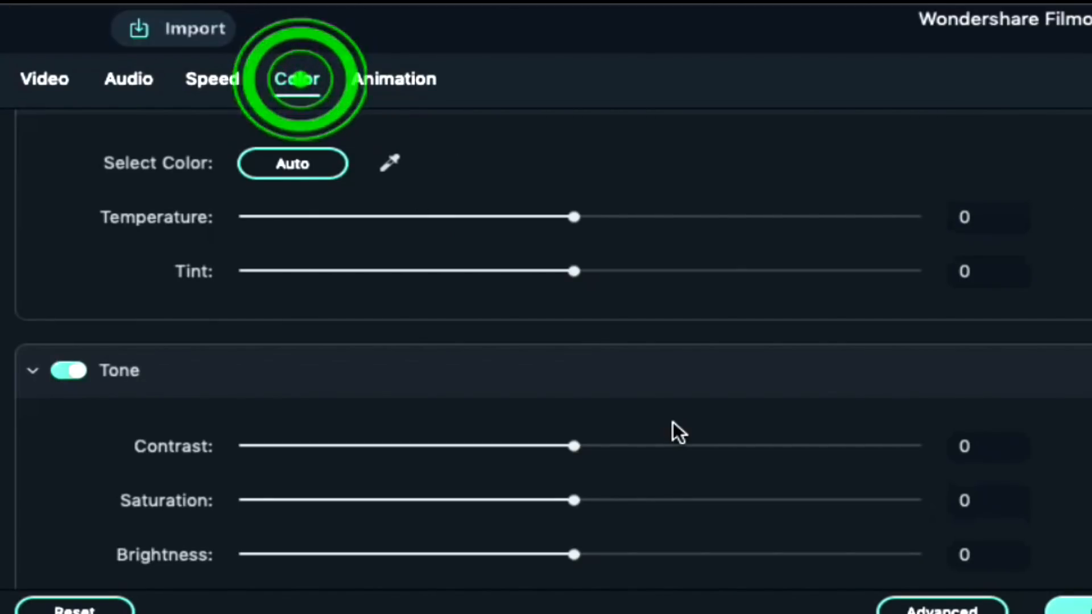
click(985, 439)
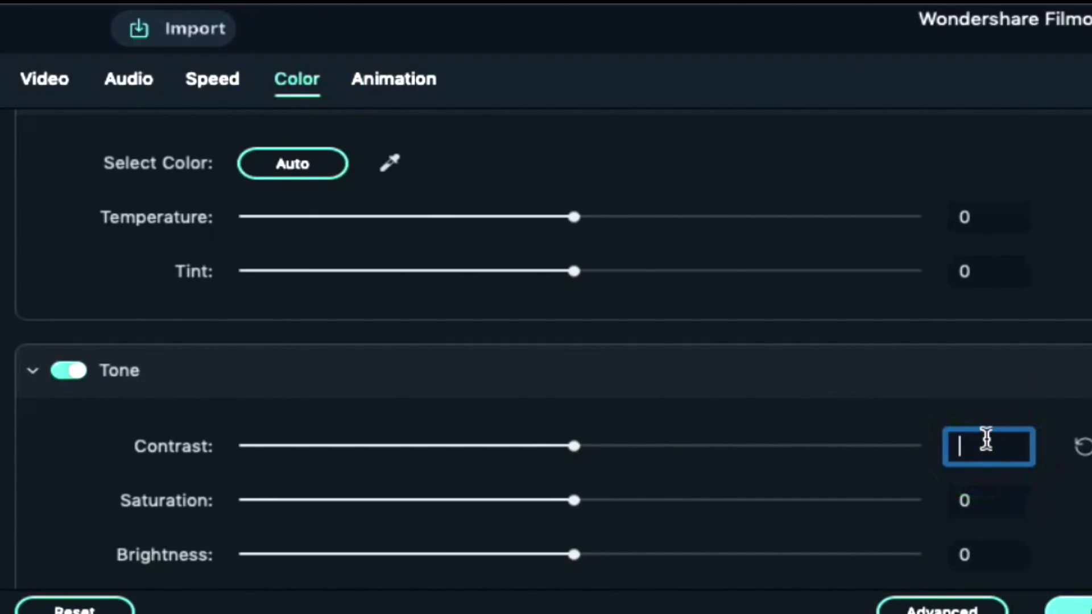
text(38)
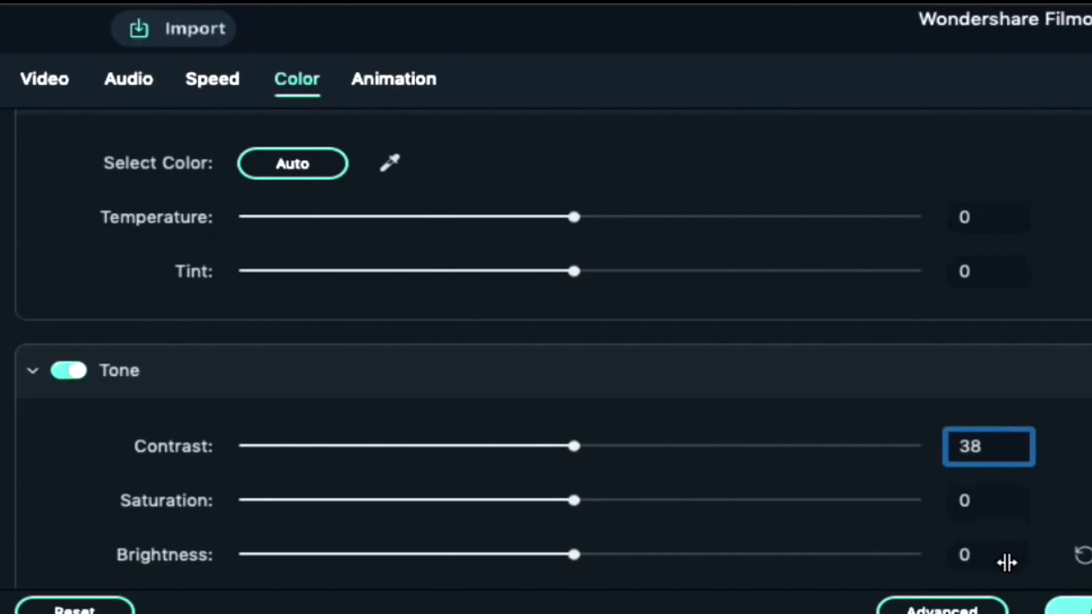
click(1006, 556)
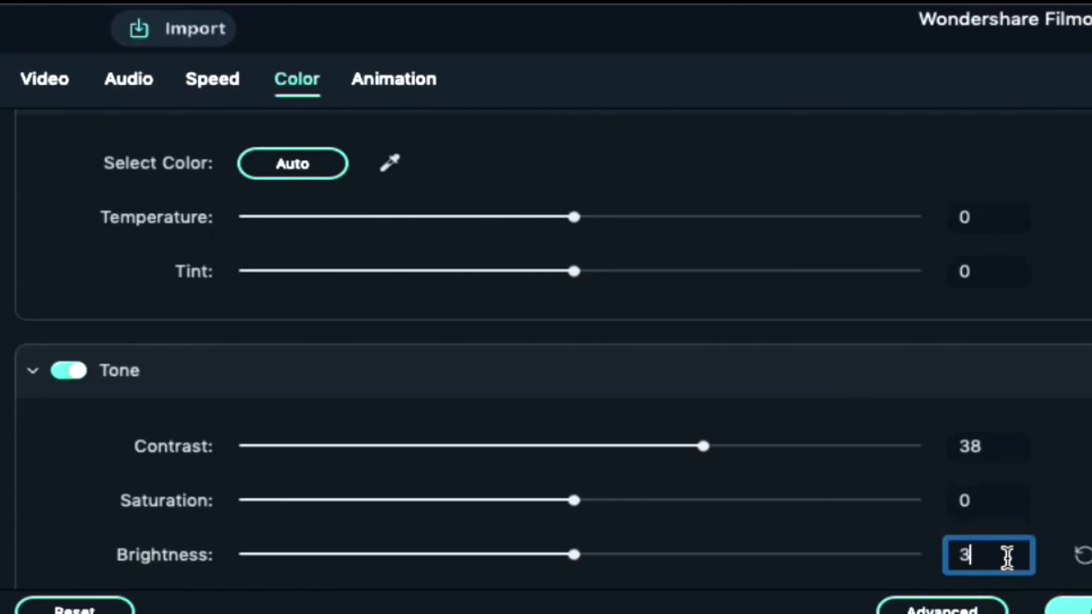
text(36)
key(Return)
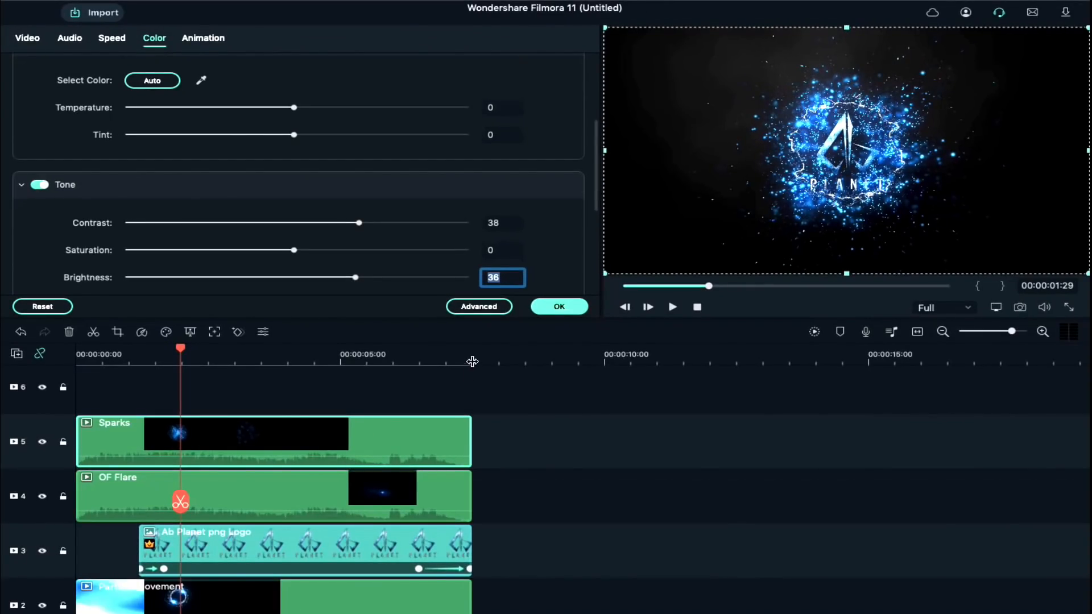
click(559, 307)
- Place a second Sparks clip at the start of track 6 and set its blending mode to Linear Dodge
click(334, 182)
drag(234, 337, 81, 397)
double_click(265, 383)
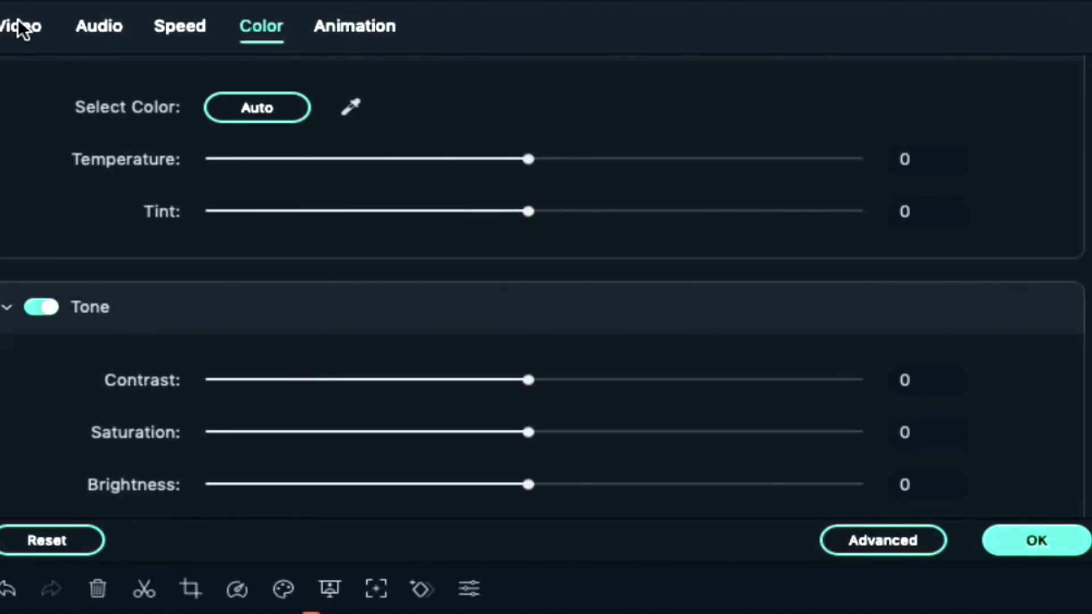
click(20, 28)
click(281, 353)
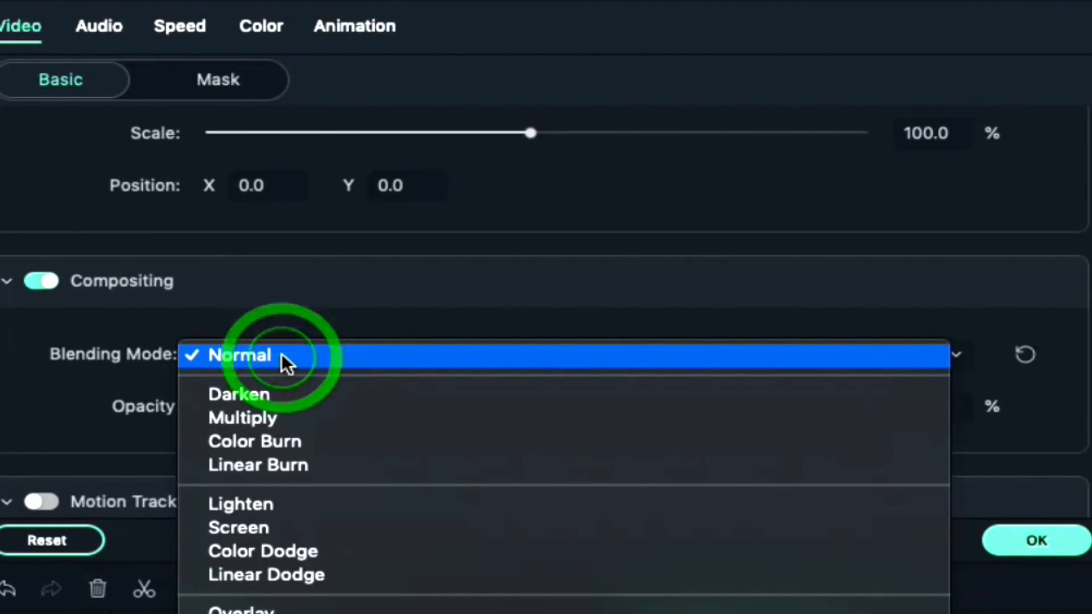
click(275, 577)
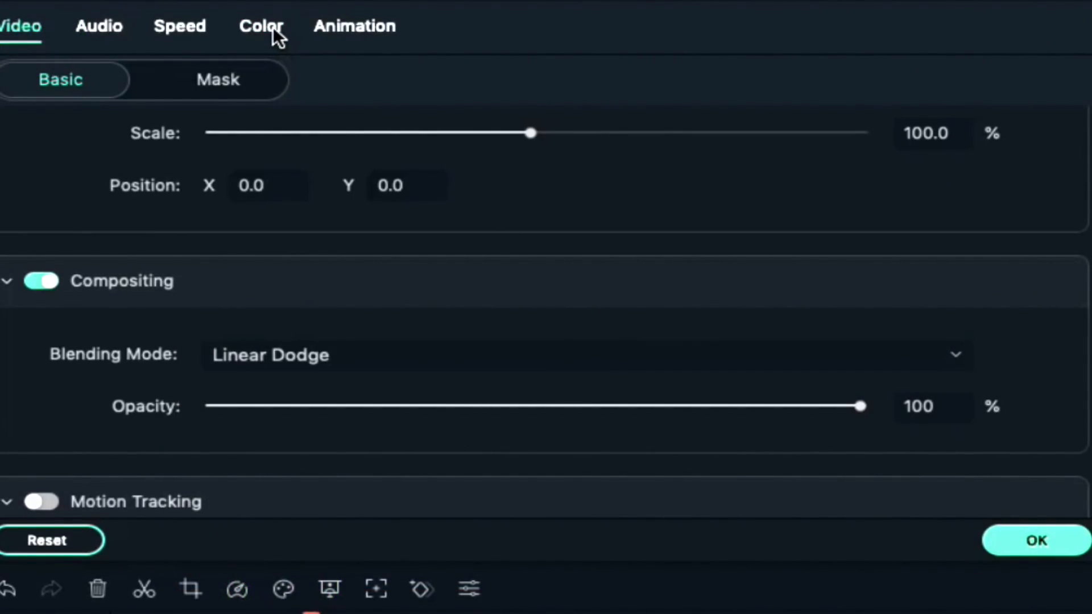
- Set the track 6 Sparks clip's contrast to 81 and brightness to 46, and apply the colour changes
click(262, 30)
click(916, 376)
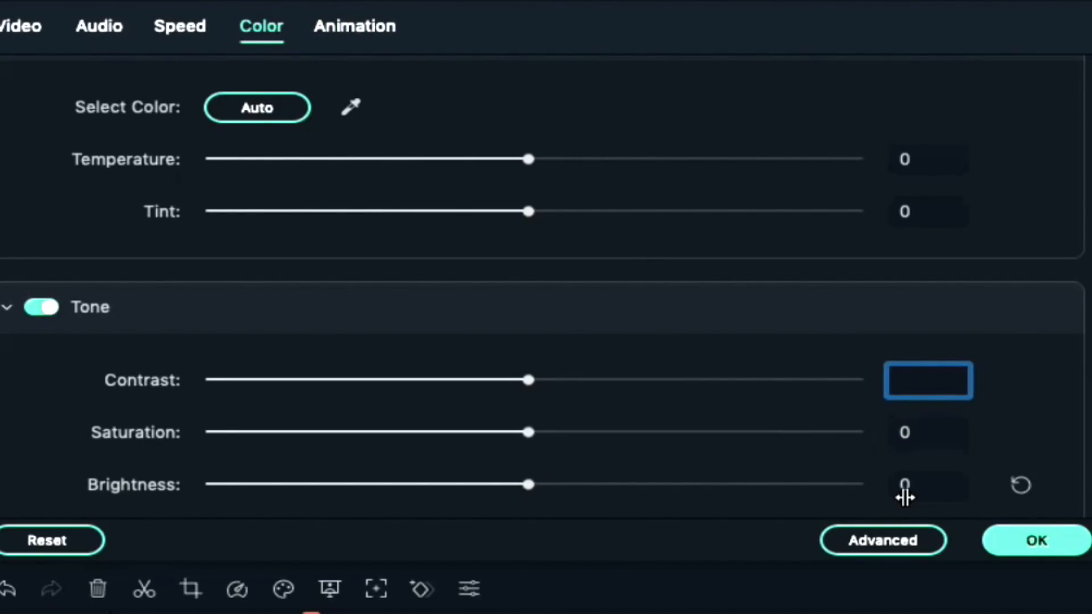
key(Return)
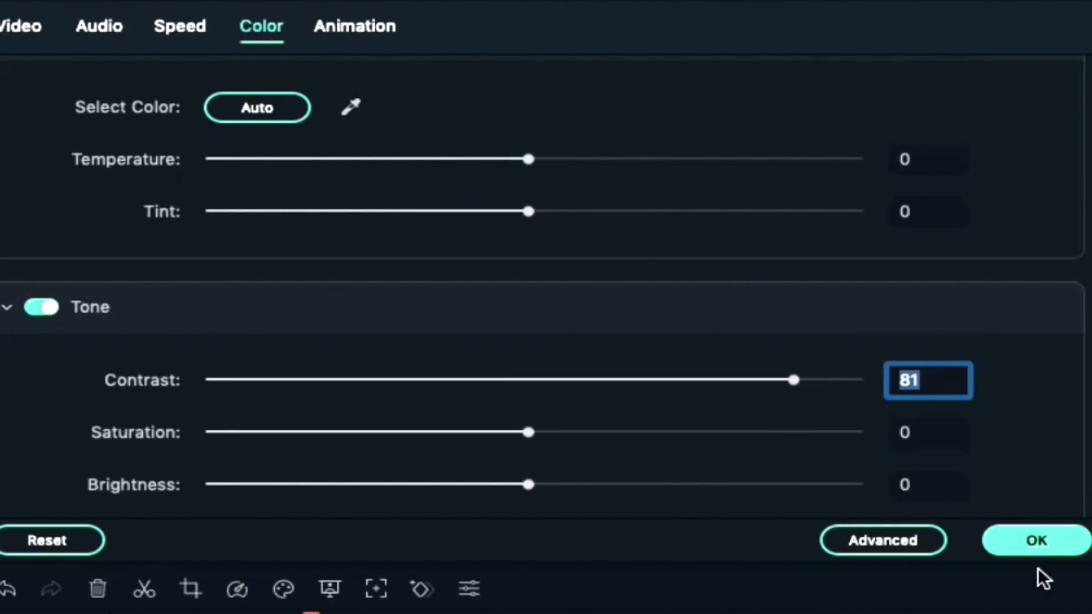
click(931, 485)
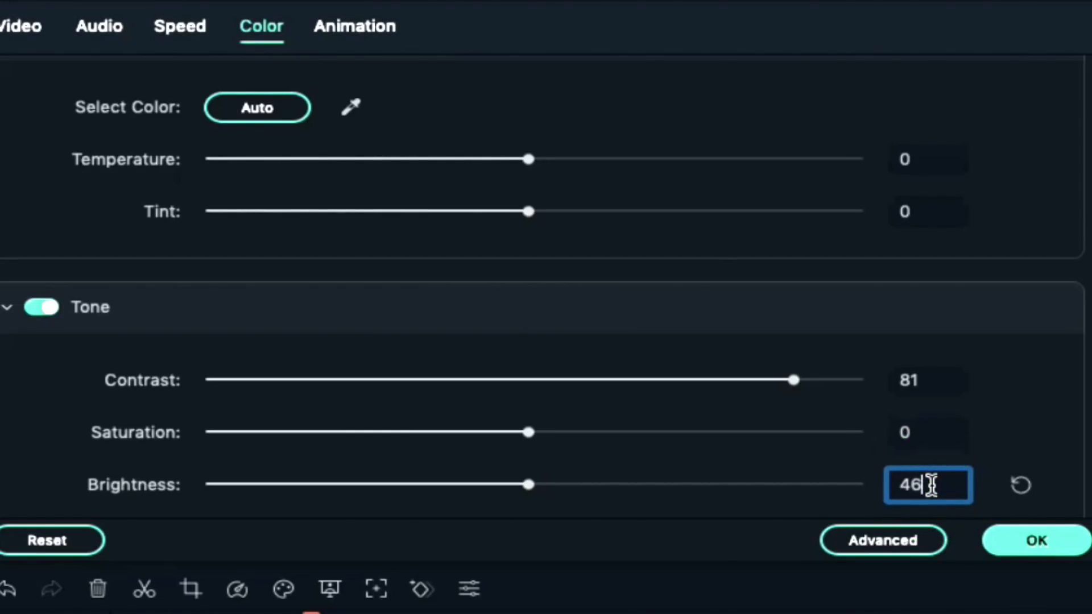
text(46)
key(Return)
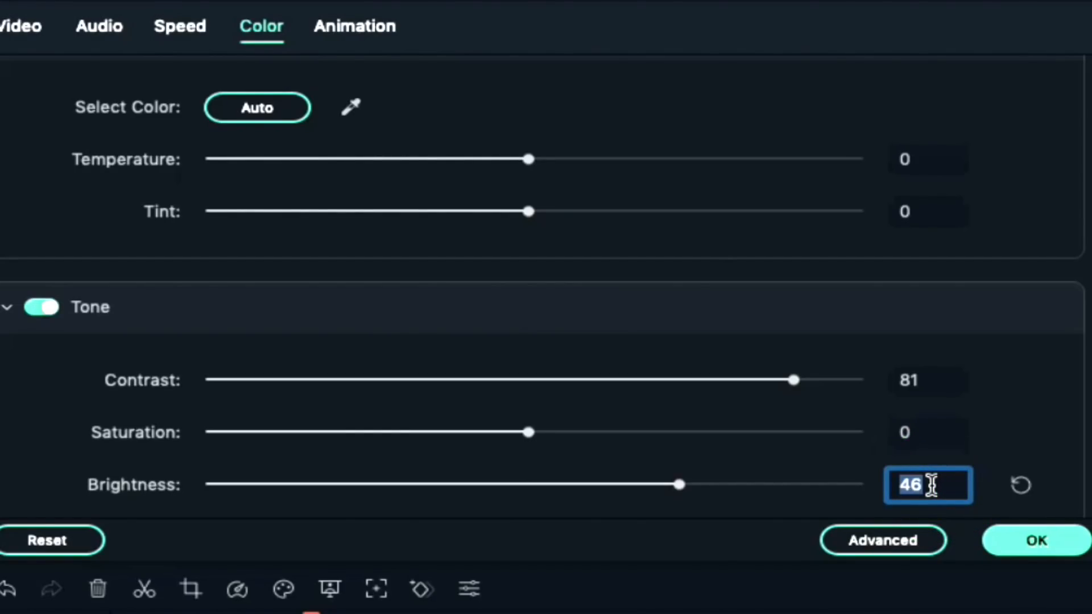
click(1072, 547)
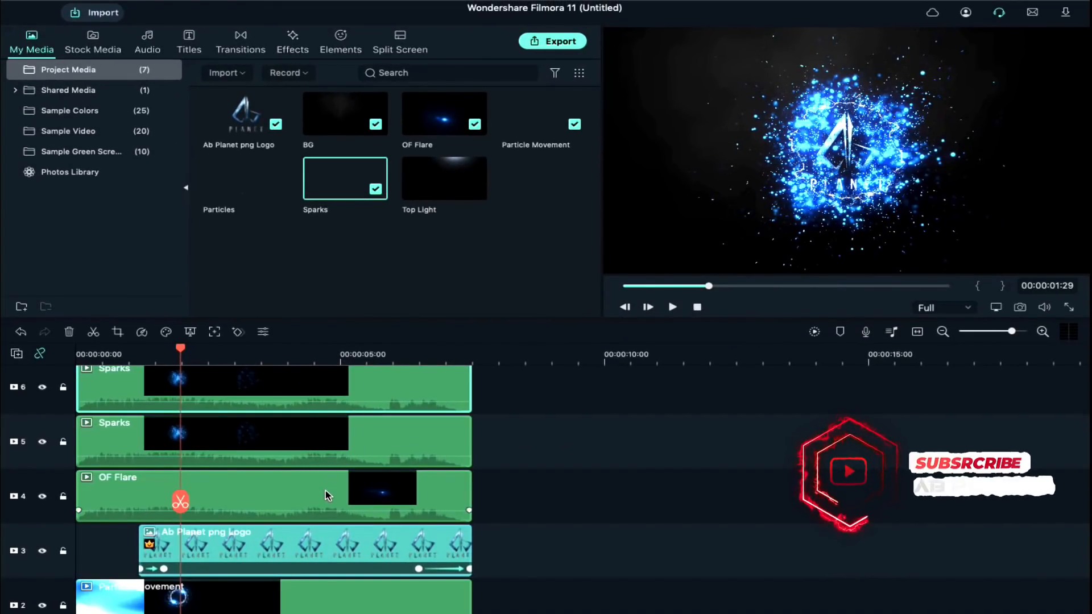
- Place the Particles clip at the start of track 7 and set its blending mode to Screen
scroll(325, 492, up, 3)
drag(245, 180, 254, 384)
double_click(254, 385)
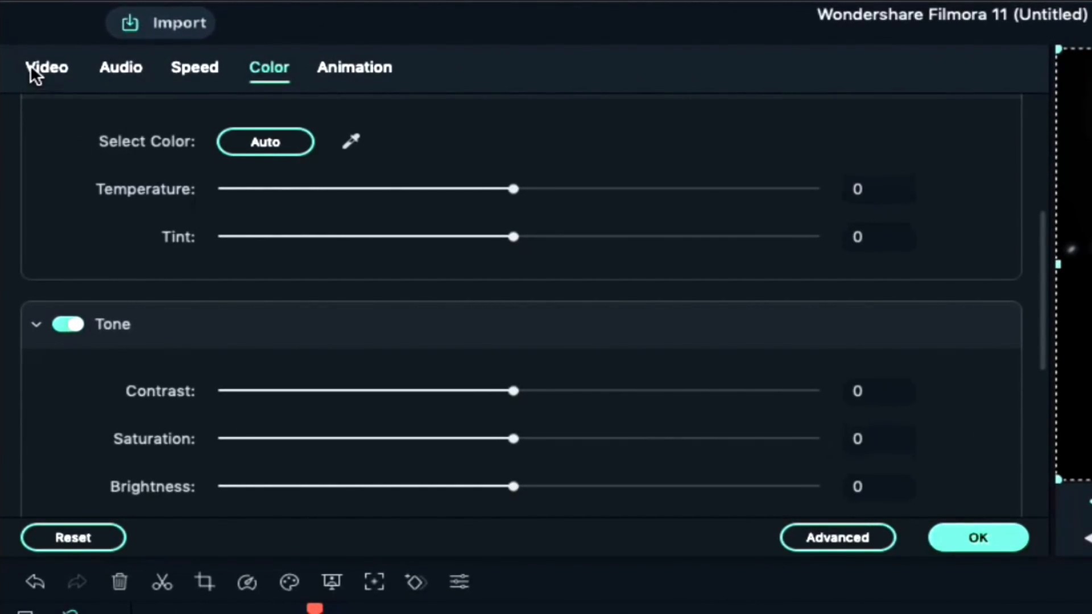
click(30, 63)
click(277, 368)
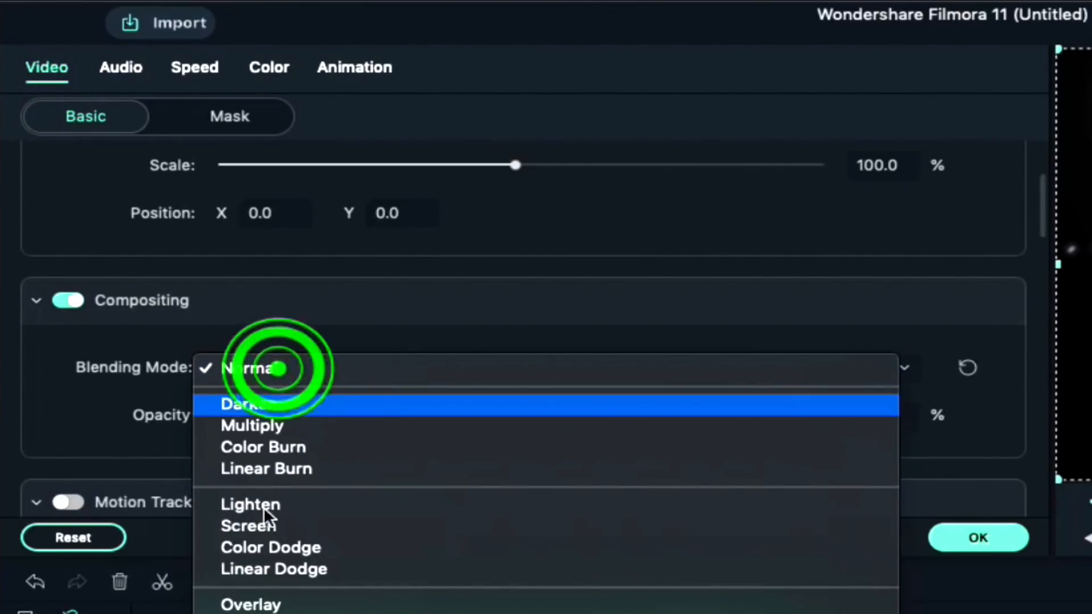
click(249, 526)
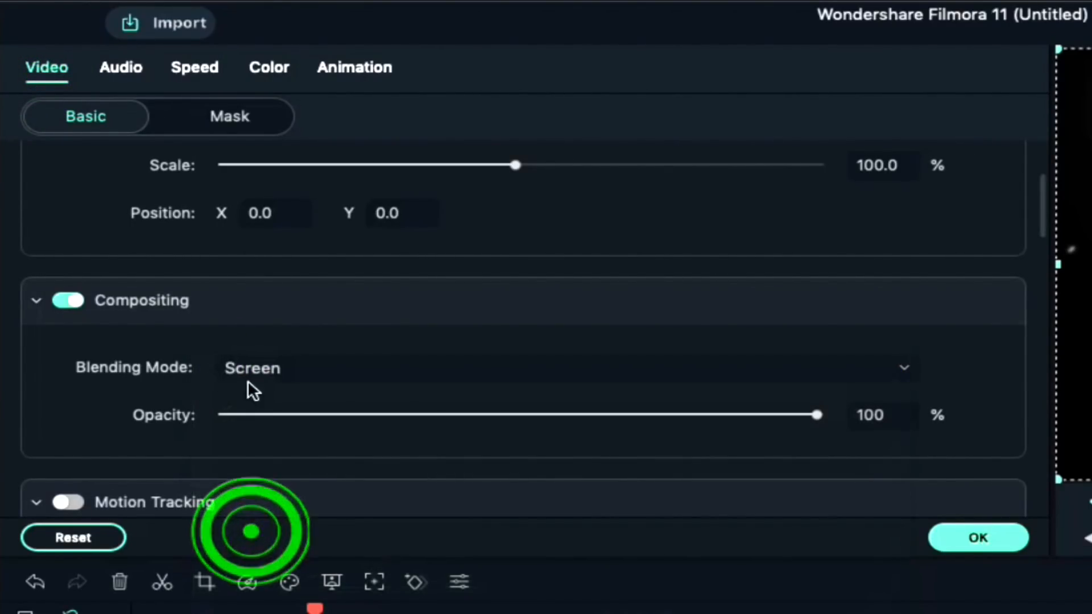
- Set the Particles clip's temperature to -52, contrast to 60 and brightness to 47, and apply the colour changes
click(272, 71)
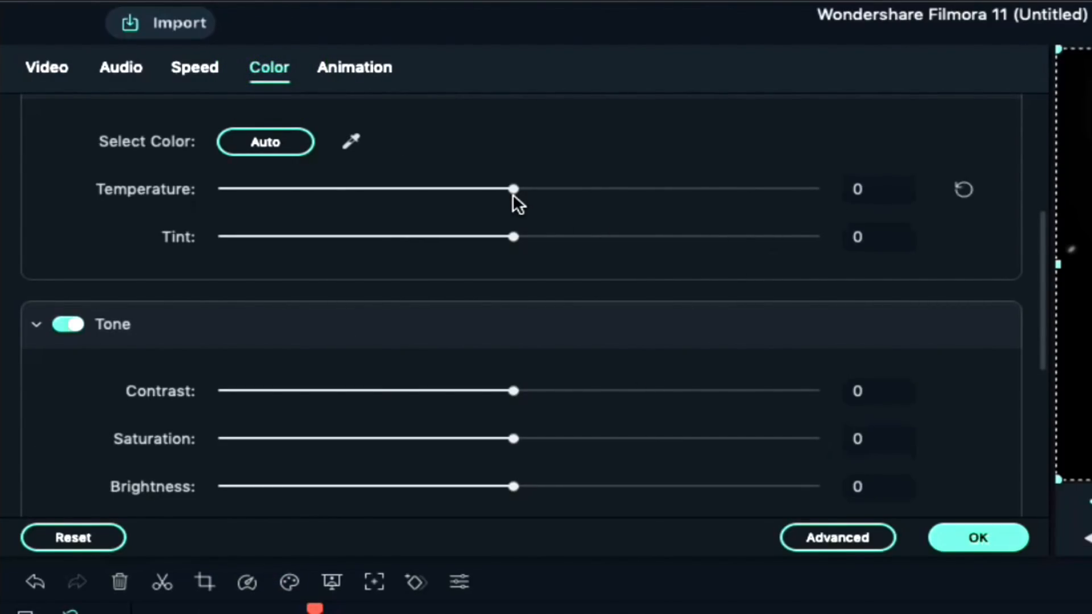
click(900, 180)
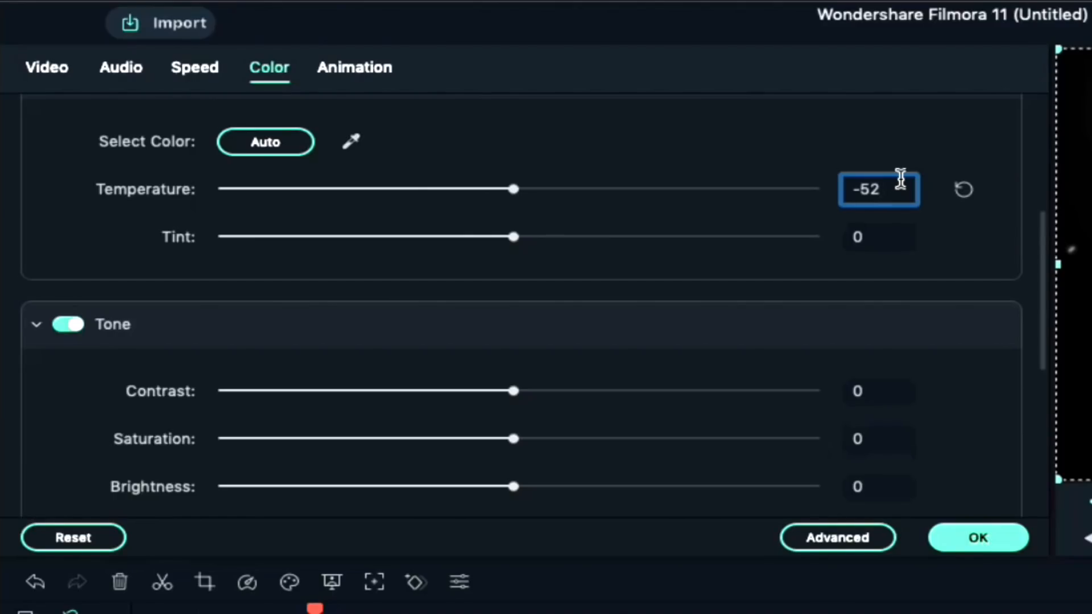
click(884, 384)
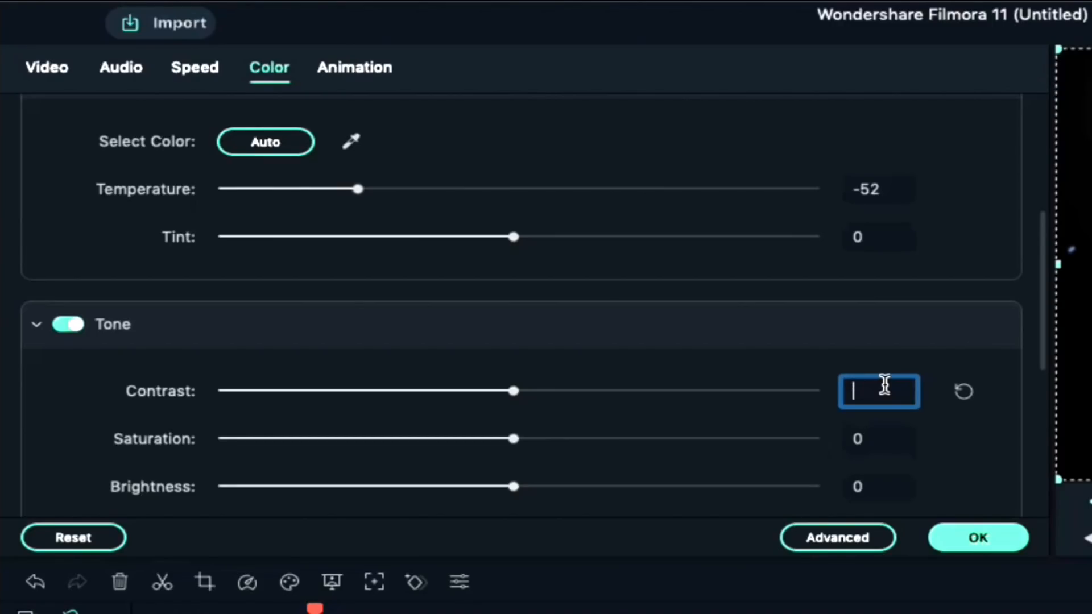
text(60)
click(886, 478)
text(47)
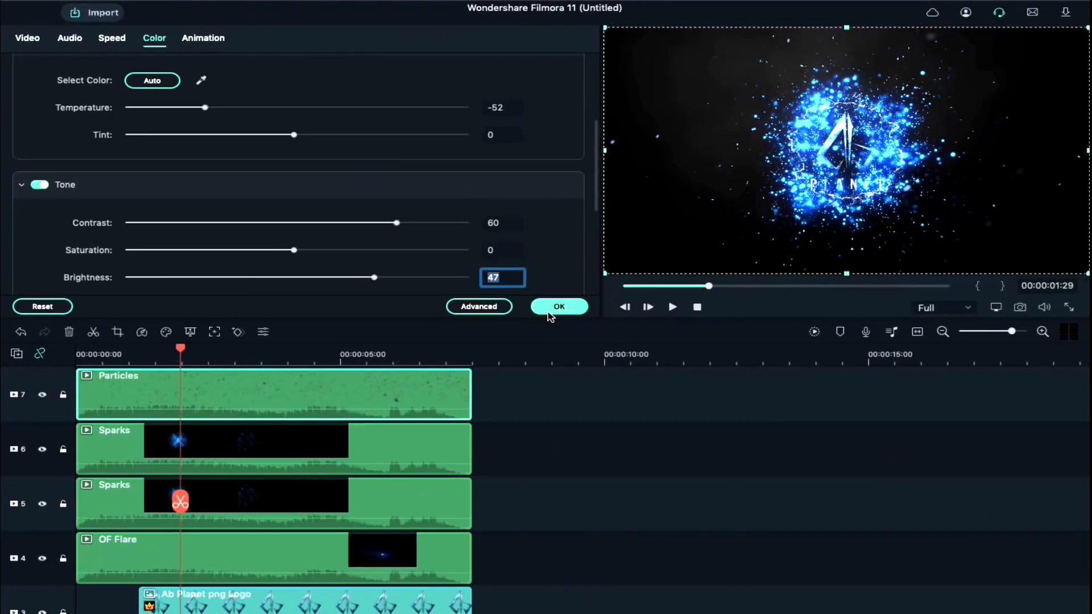
click(549, 312)
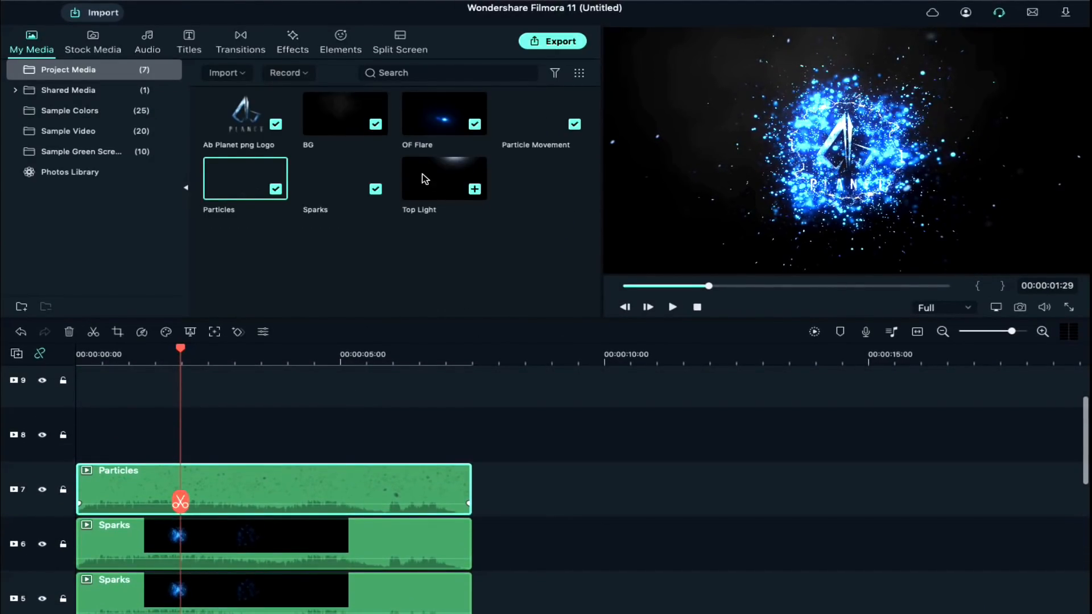
- Place the Top Light clip at the start of track 8, set its blending mode to Screen and apply it
drag(424, 179, 85, 415)
drag(160, 421, 162, 422)
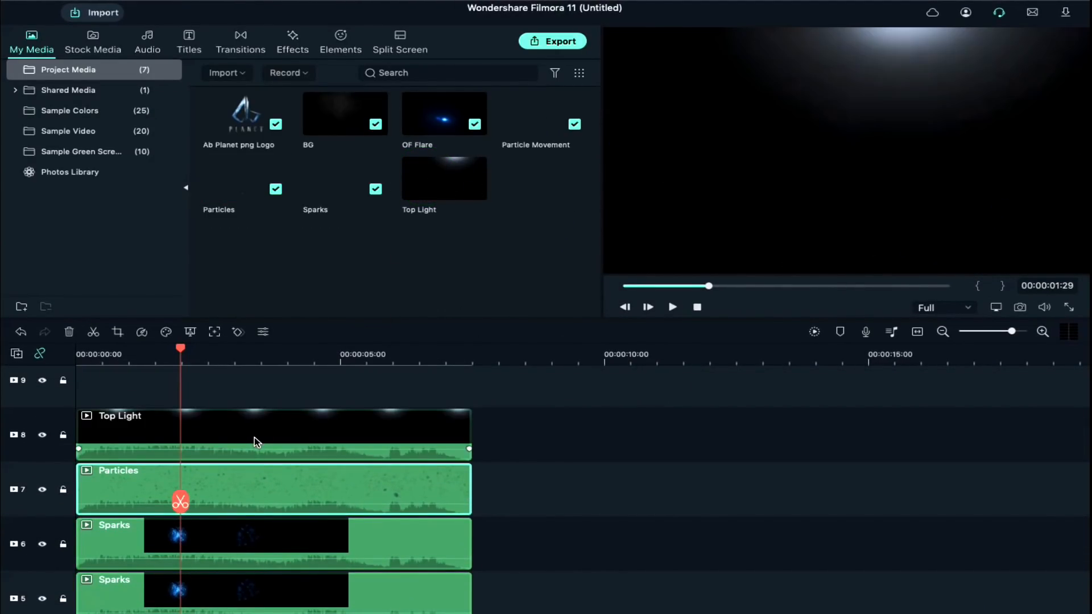
double_click(257, 429)
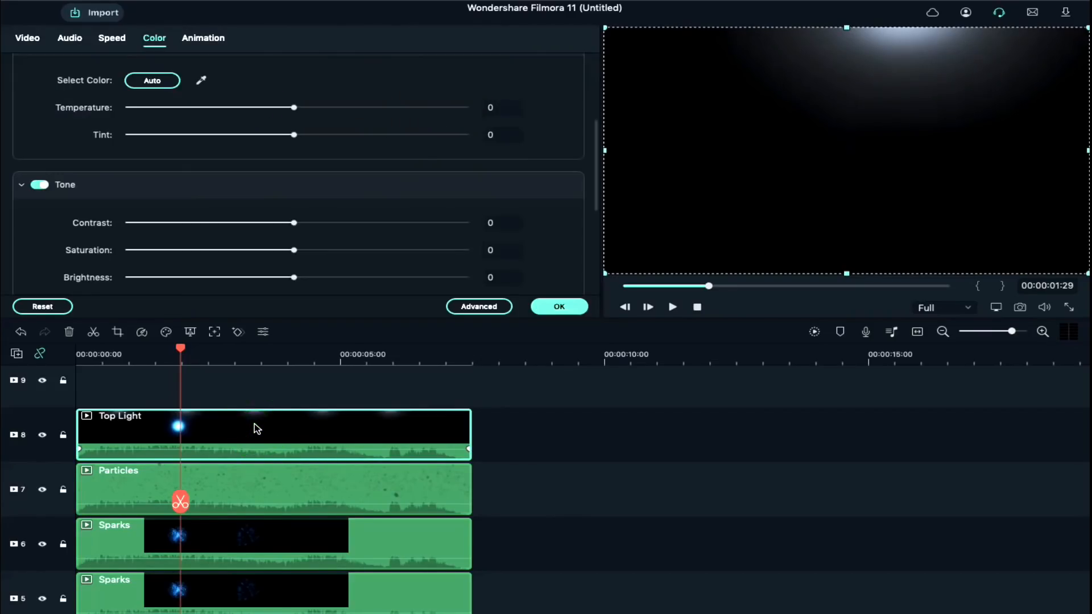
click(23, 38)
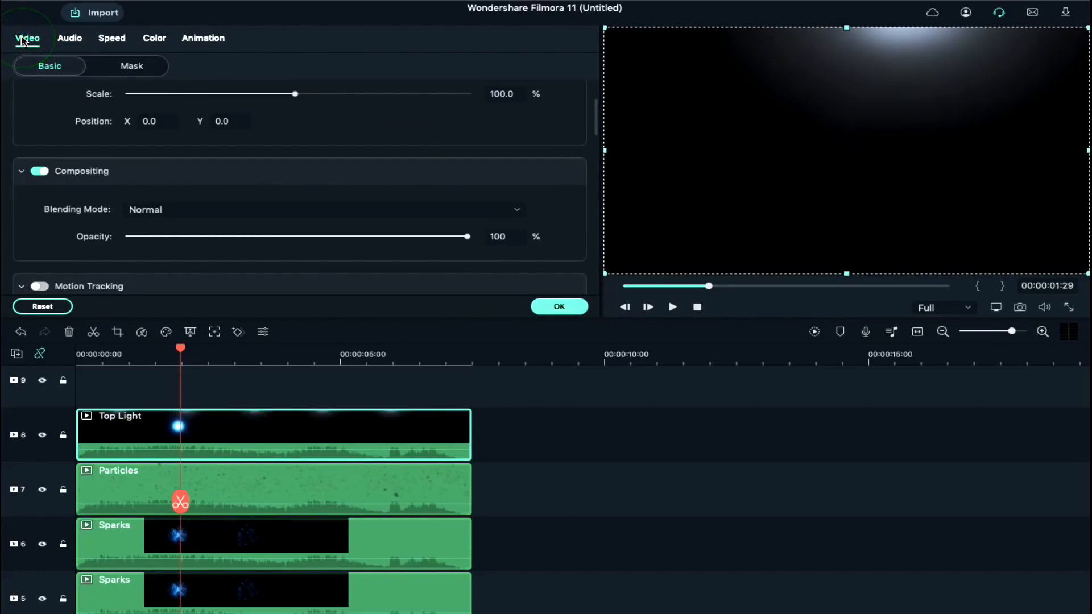
click(195, 209)
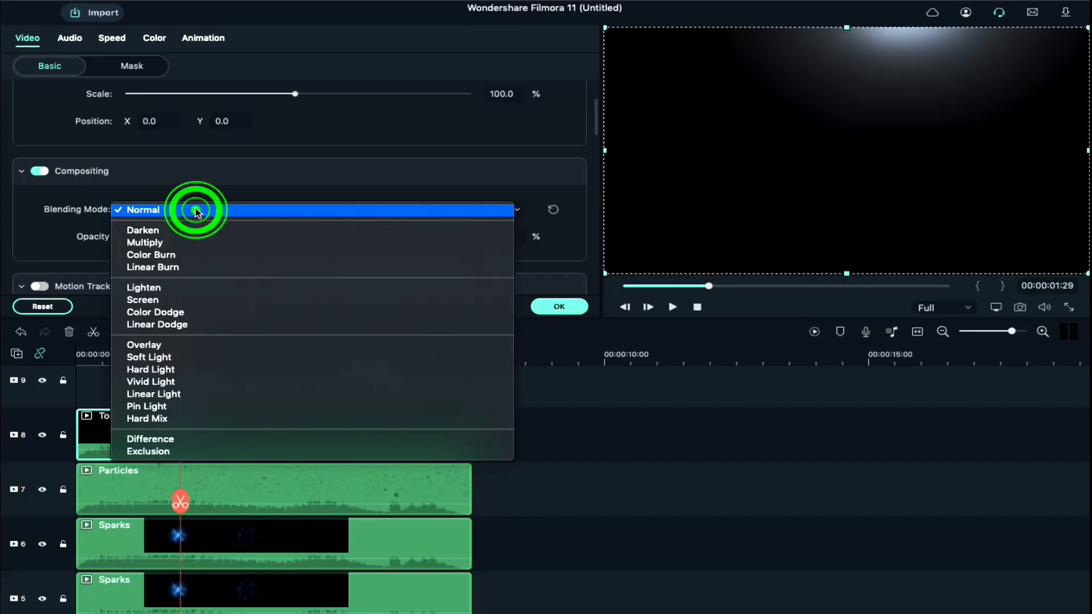
click(171, 299)
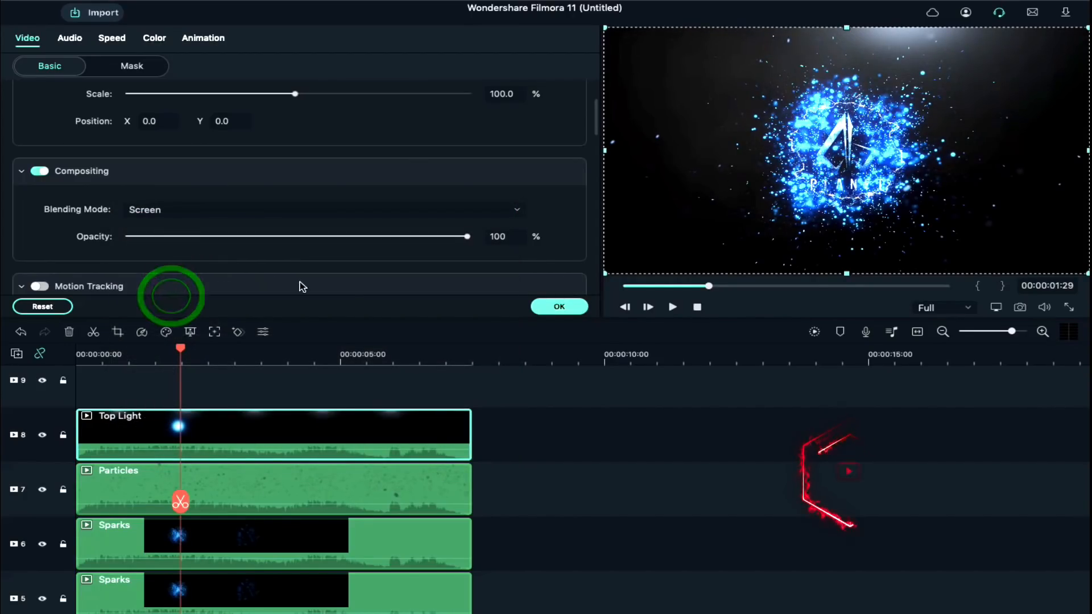
click(537, 308)
- Render the timeline preview for smooth playback and play the finished logo intro from the start
scroll(379, 474, down, 10)
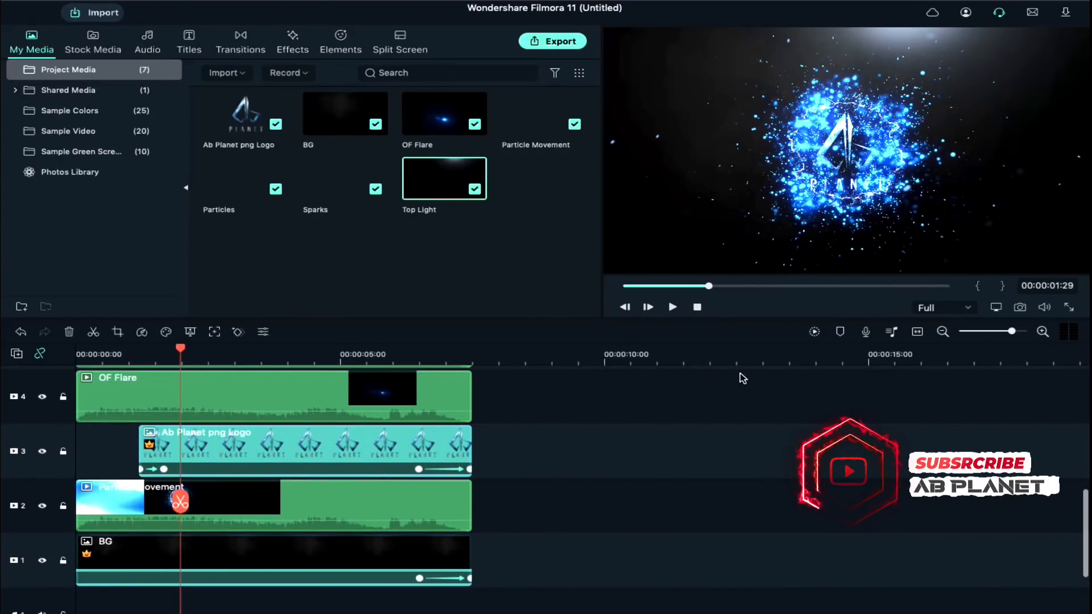
click(814, 332)
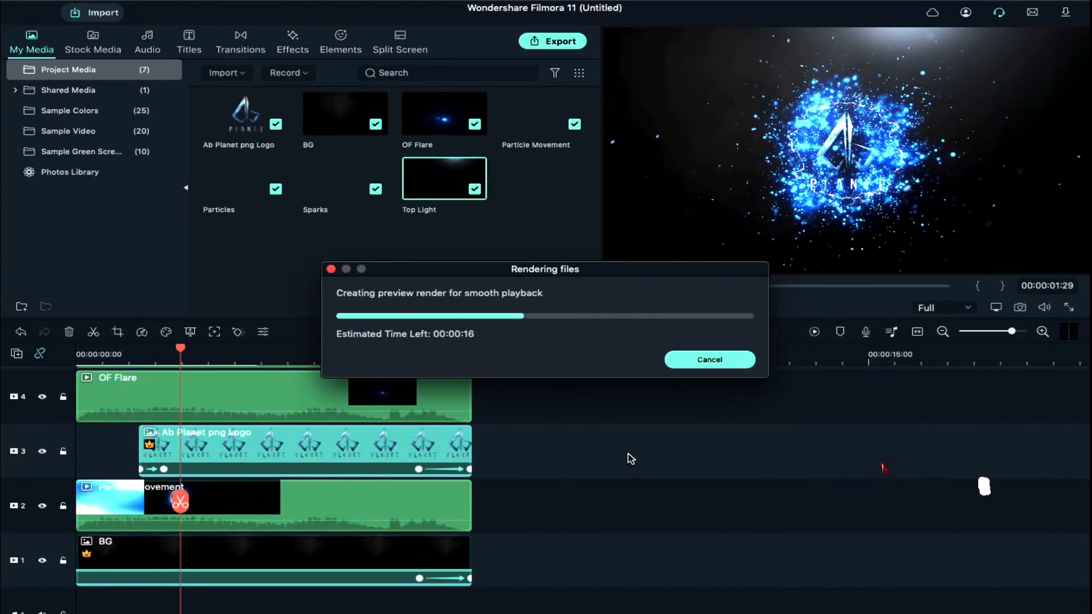
click(697, 307)
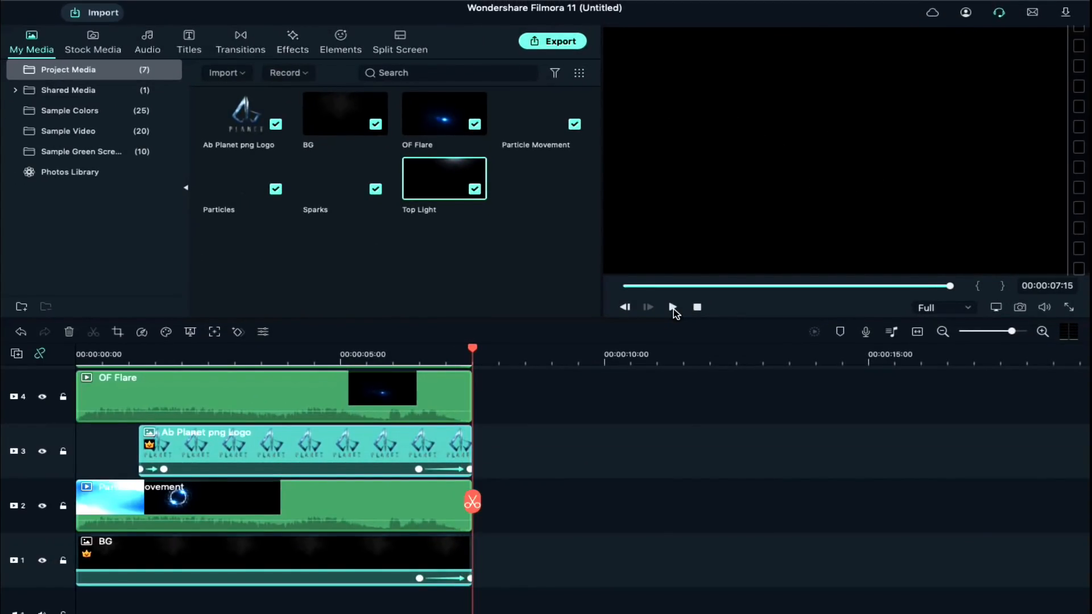
click(672, 307)
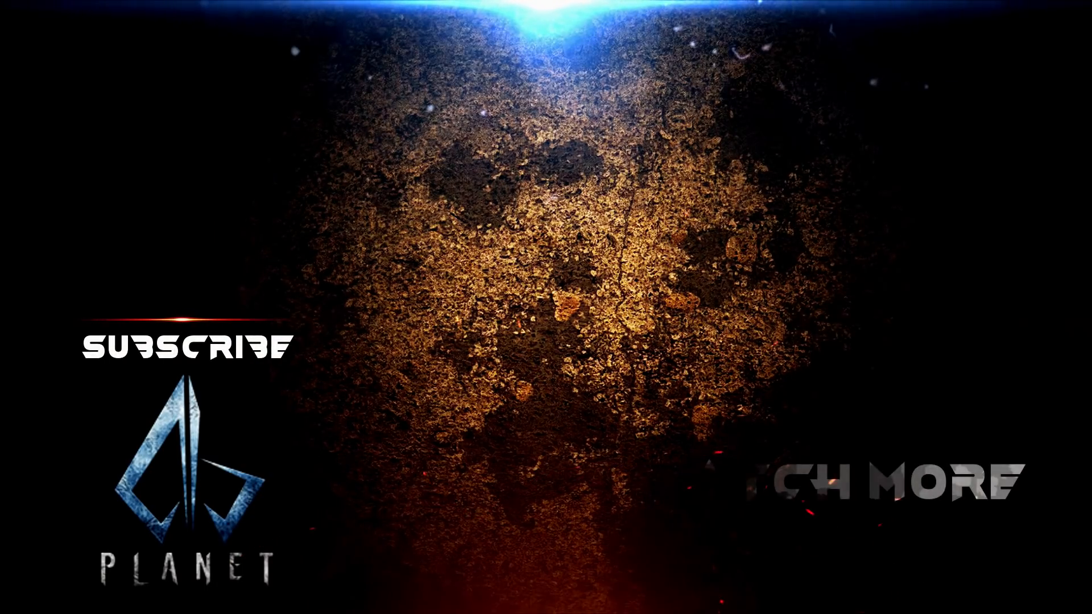